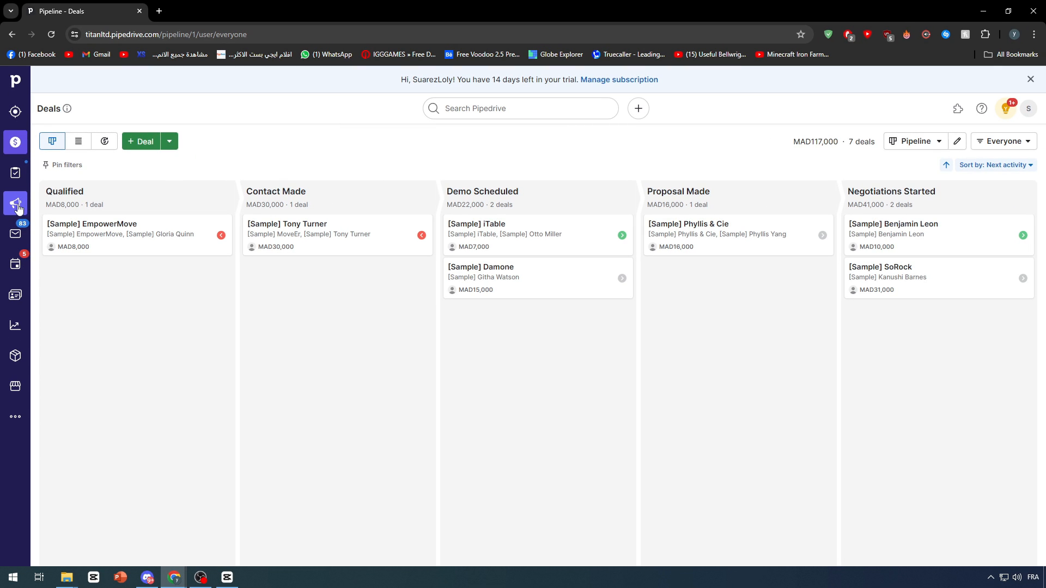
# Open the email templates in Campaigns and start creating a new template.
pyautogui.click(15, 203)
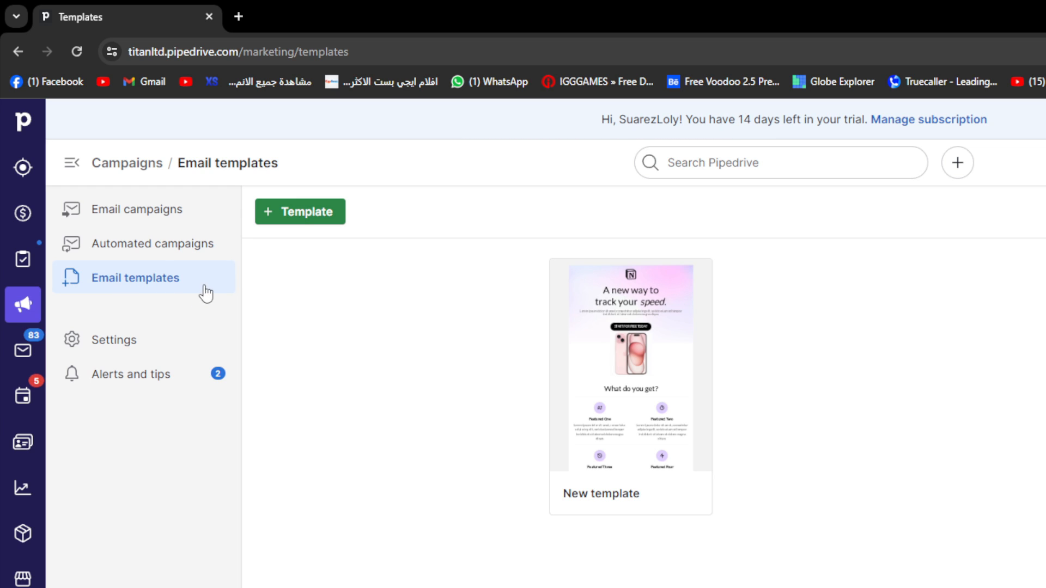
pyautogui.click(301, 220)
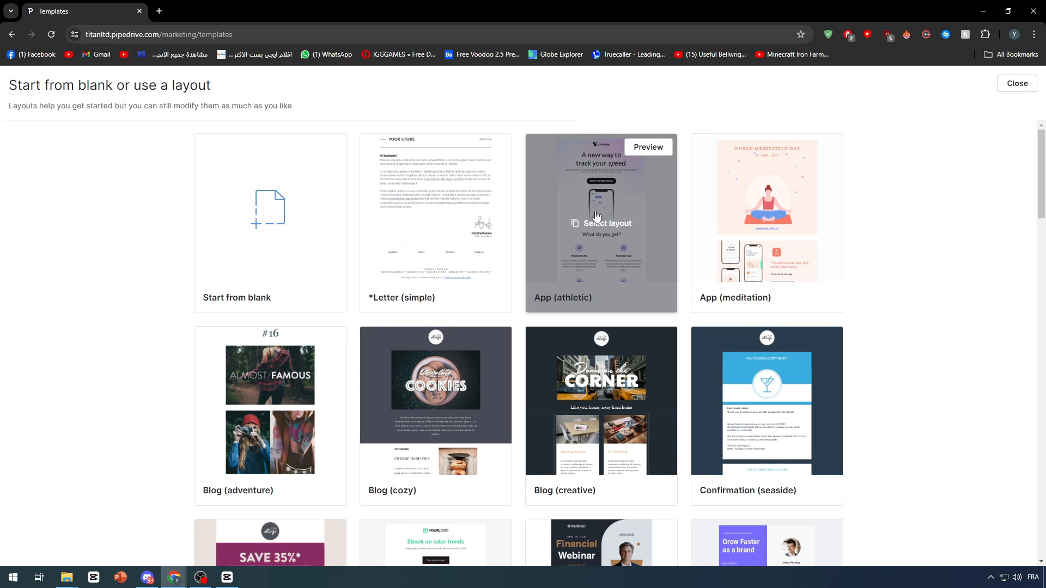
# Browse the gallery of email layouts, from the letter and app designs to the offers, surveys and thank-you notes.
pyautogui.scroll(-20, 1013, 499)
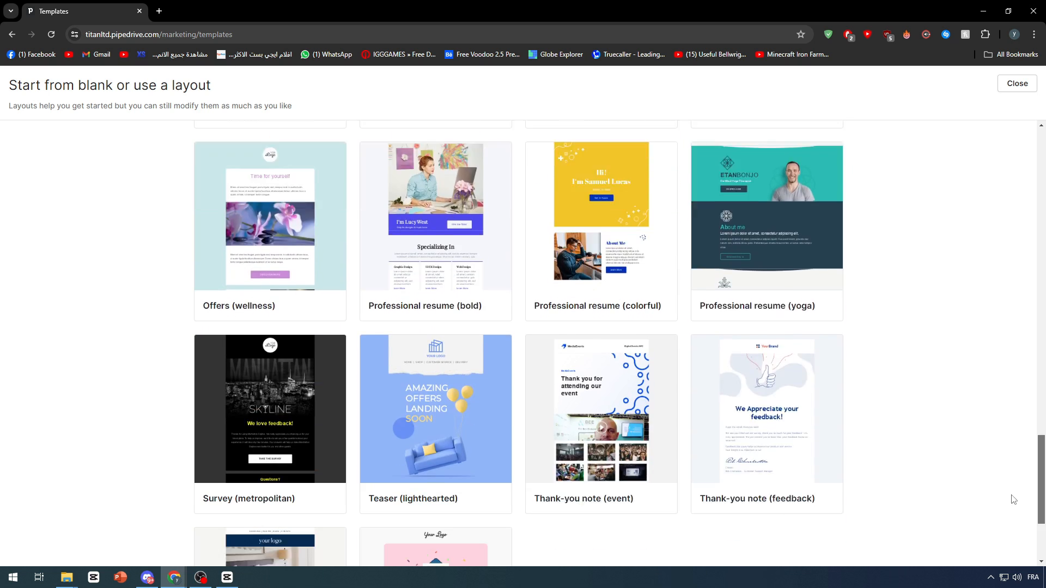
pyautogui.scroll(-3, 1013, 500)
pyautogui.scroll(20, 1008, 327)
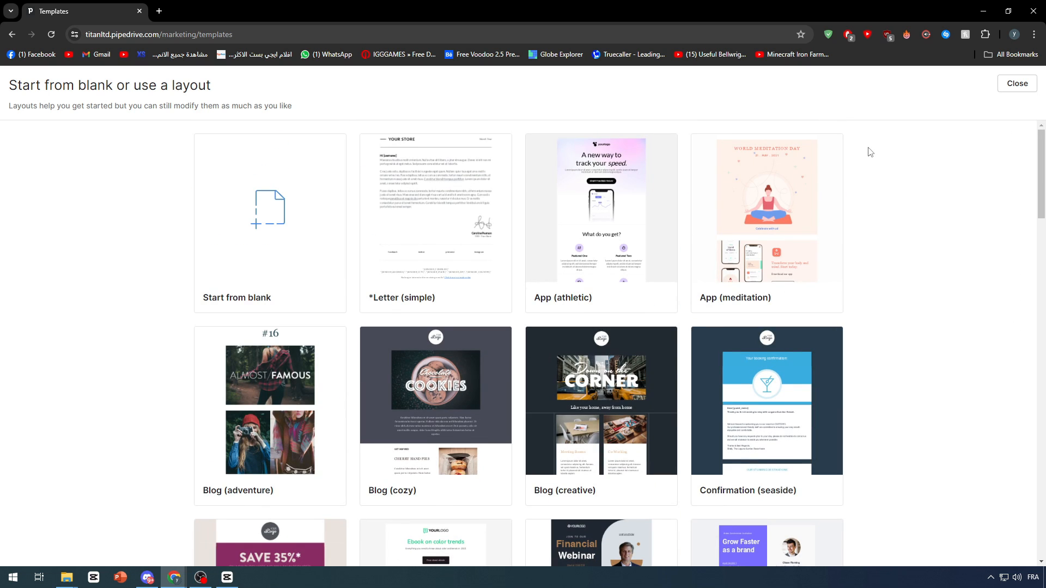
pyautogui.moveTo(483, 195)
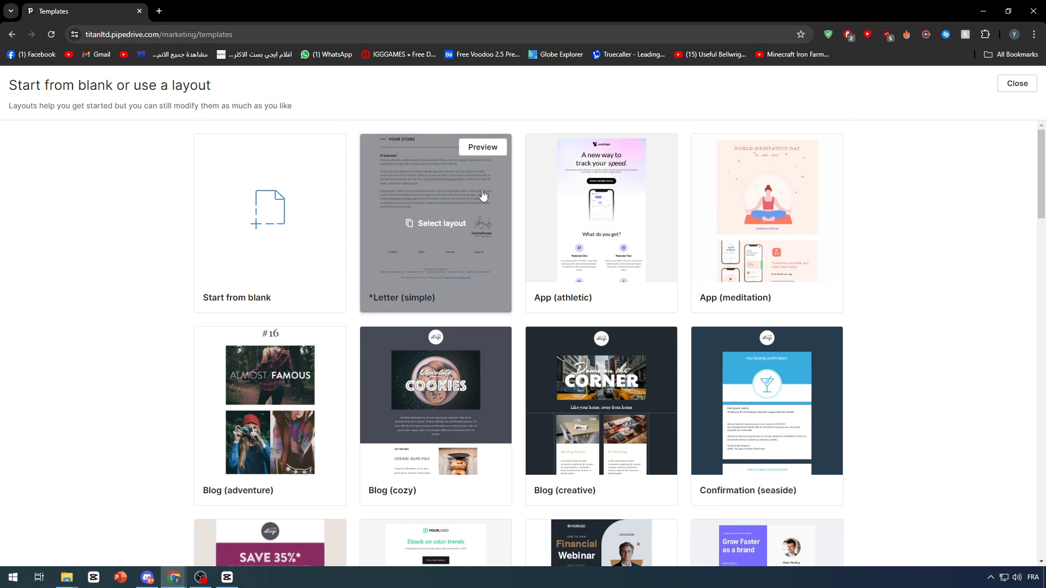
pyautogui.moveTo(587, 212)
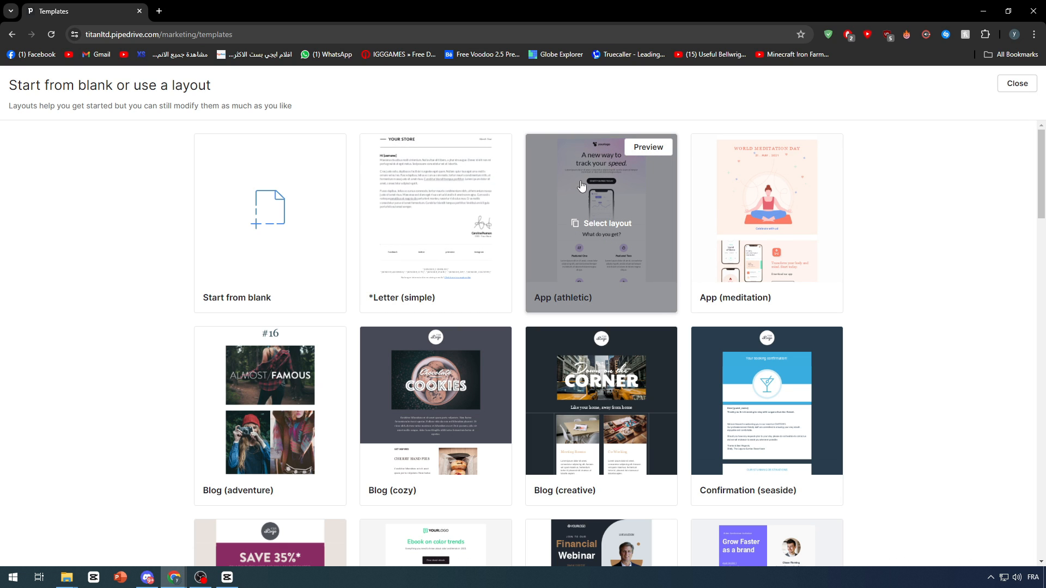
pyautogui.scroll(-6, 810, 241)
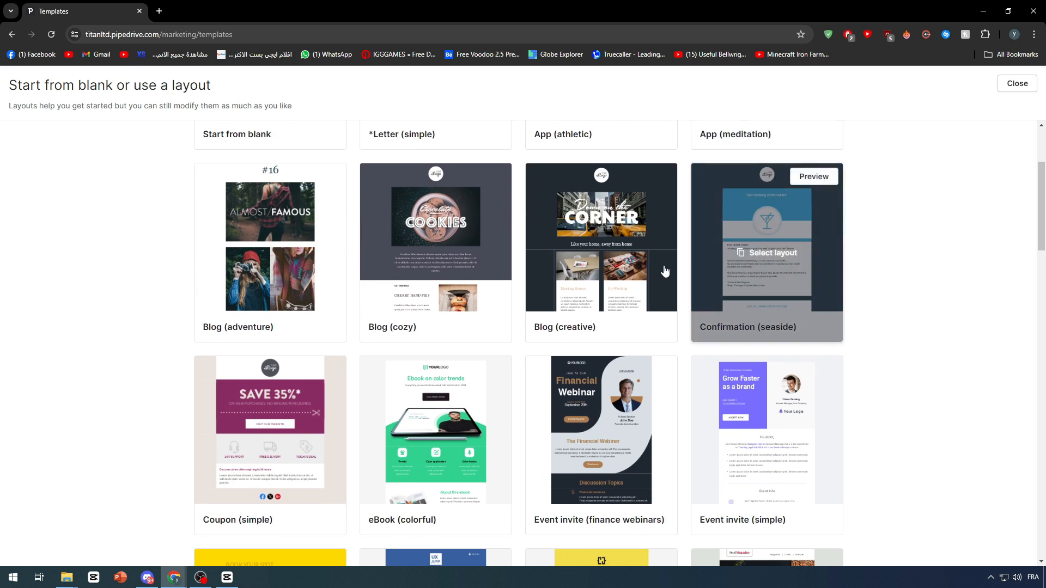
pyautogui.scroll(-4, 833, 262)
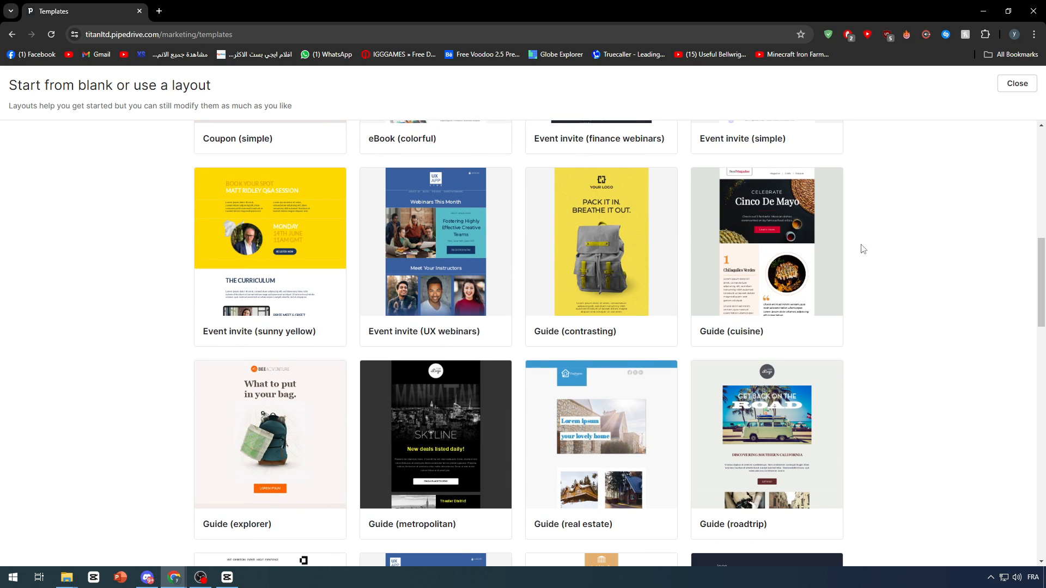
pyautogui.scroll(-6, 859, 240)
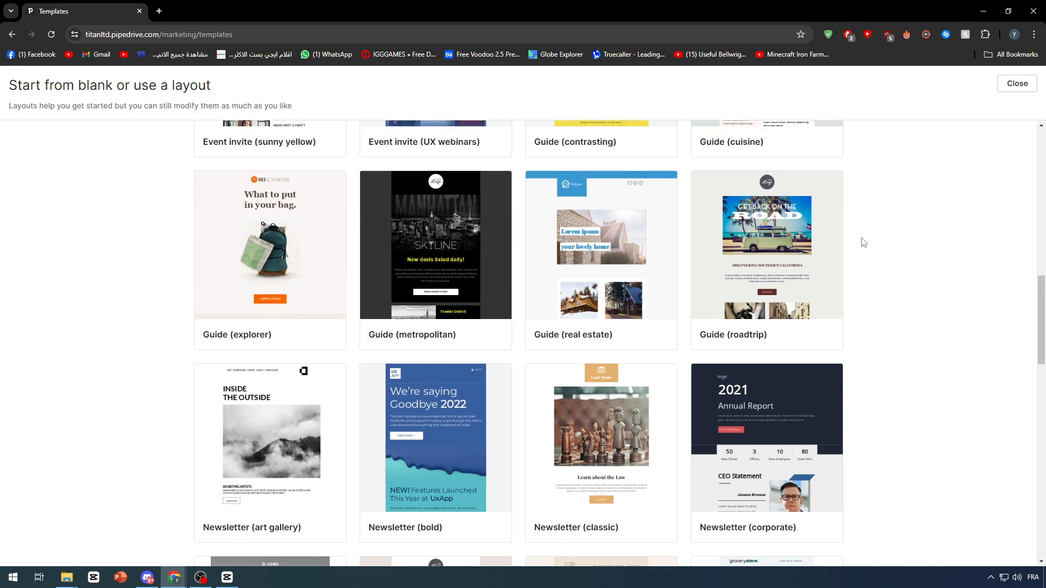
pyautogui.scroll(-5, 663, 346)
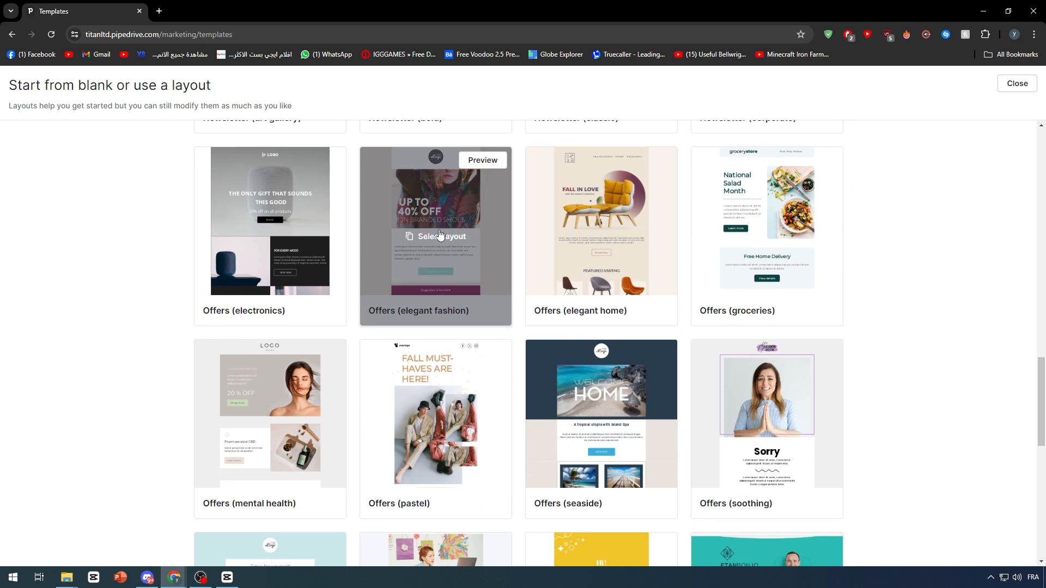
pyautogui.scroll(-4, 709, 262)
pyautogui.moveTo(1042, 430); pyautogui.dragTo(1043, 153)
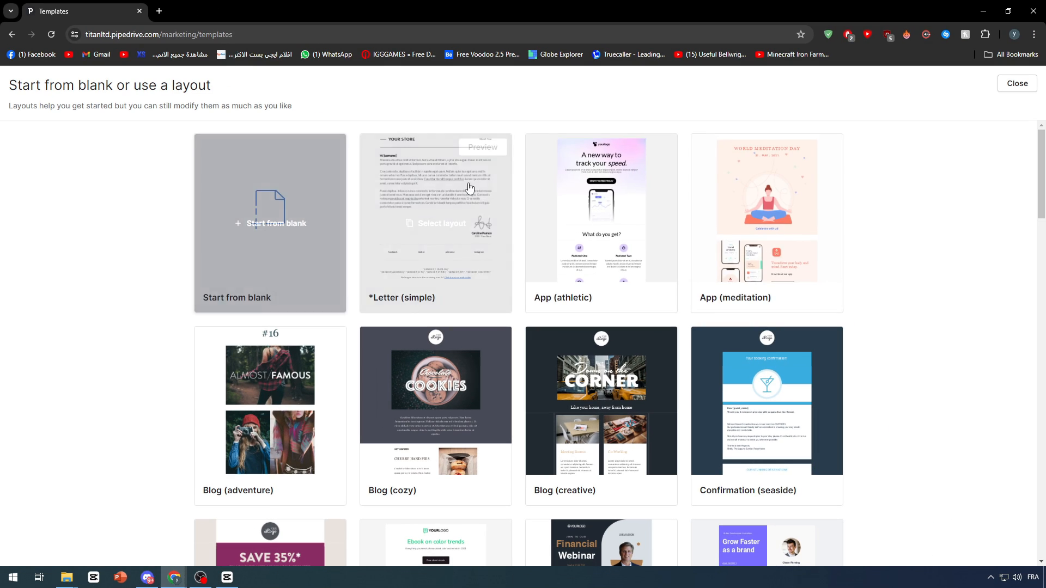
# Create the new template from the eBook (colorful) layout.
pyautogui.scroll(-3, 874, 289)
pyautogui.scroll(-4, 874, 289)
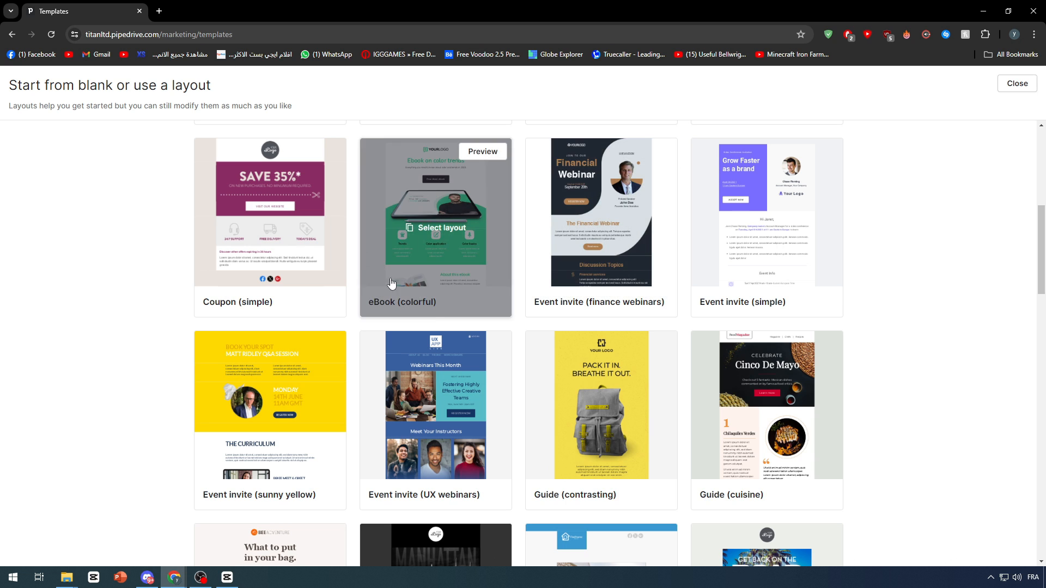
pyautogui.moveTo(431, 221)
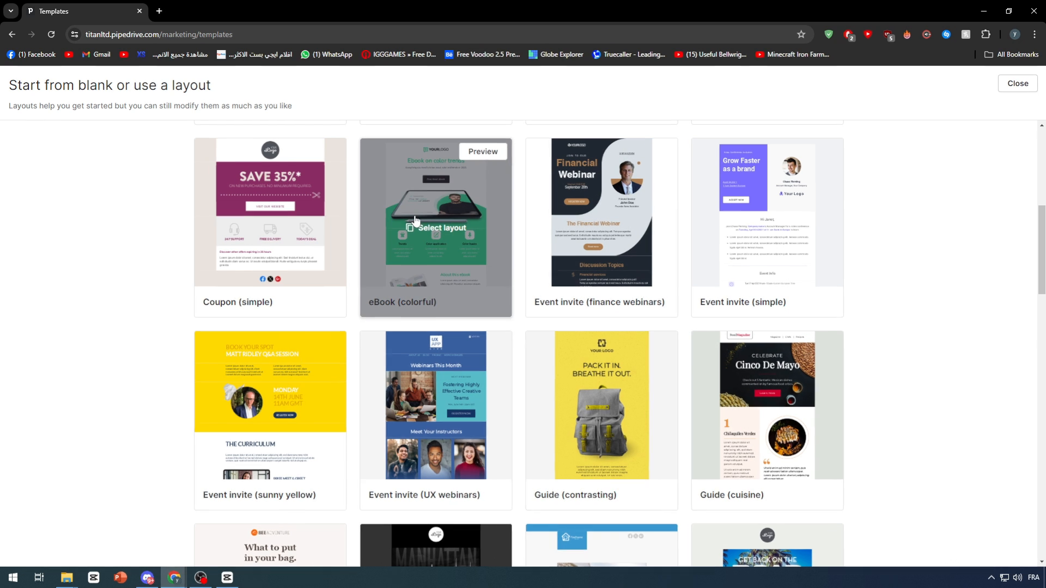
pyautogui.click(524, 300)
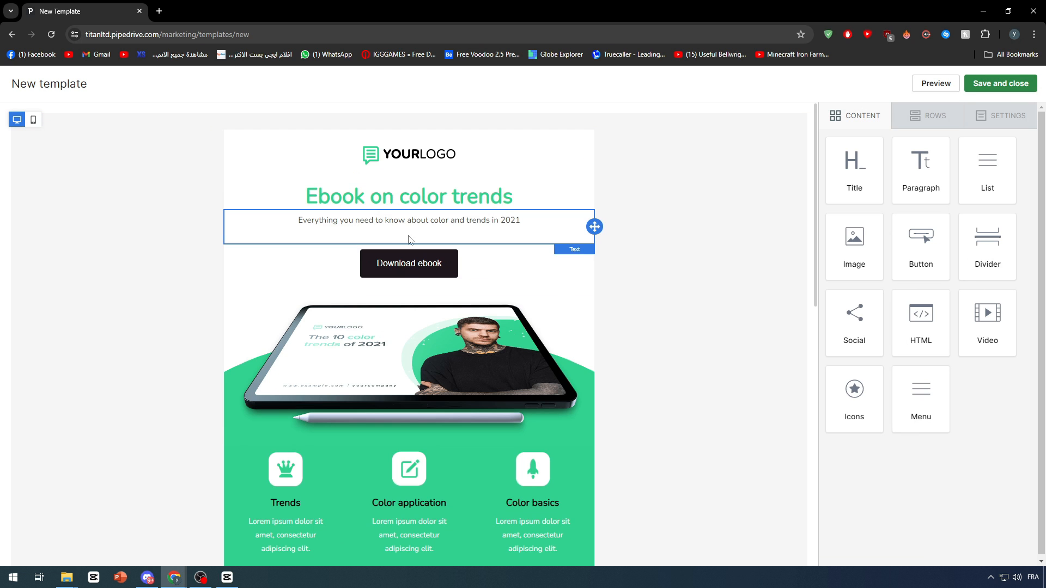
# Examine the template's image block and rows, including their properties, down to the footer.
pyautogui.click(499, 358)
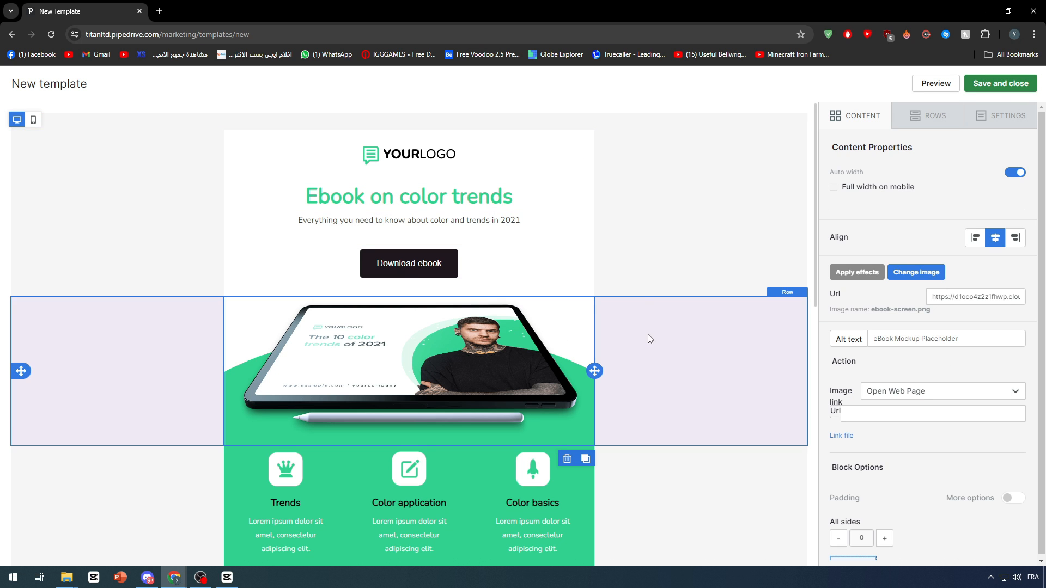
pyautogui.click(642, 275)
pyautogui.click(160, 370)
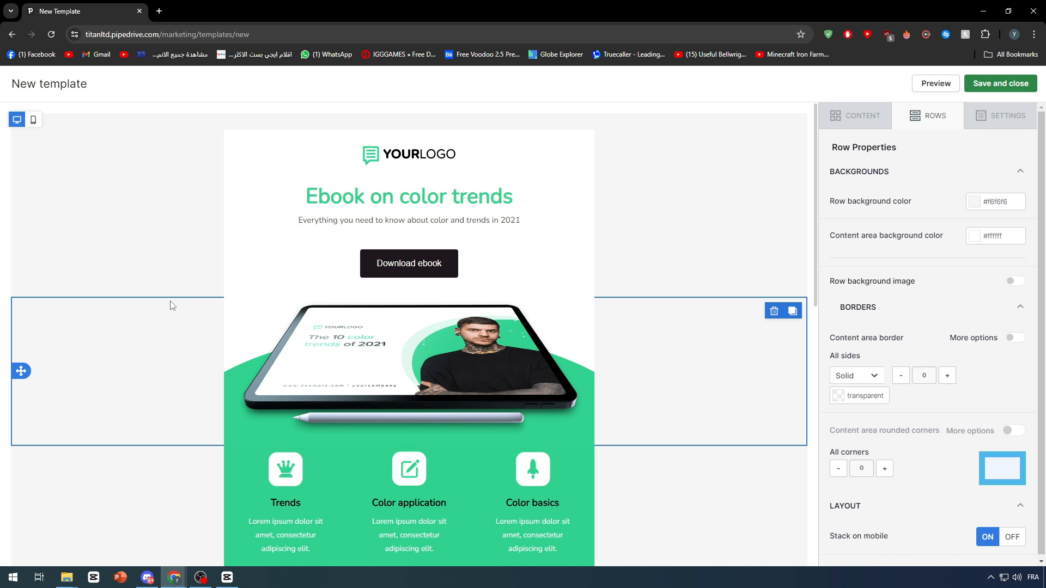
pyautogui.click(158, 280)
pyautogui.click(124, 305)
pyautogui.scroll(-4, 119, 364)
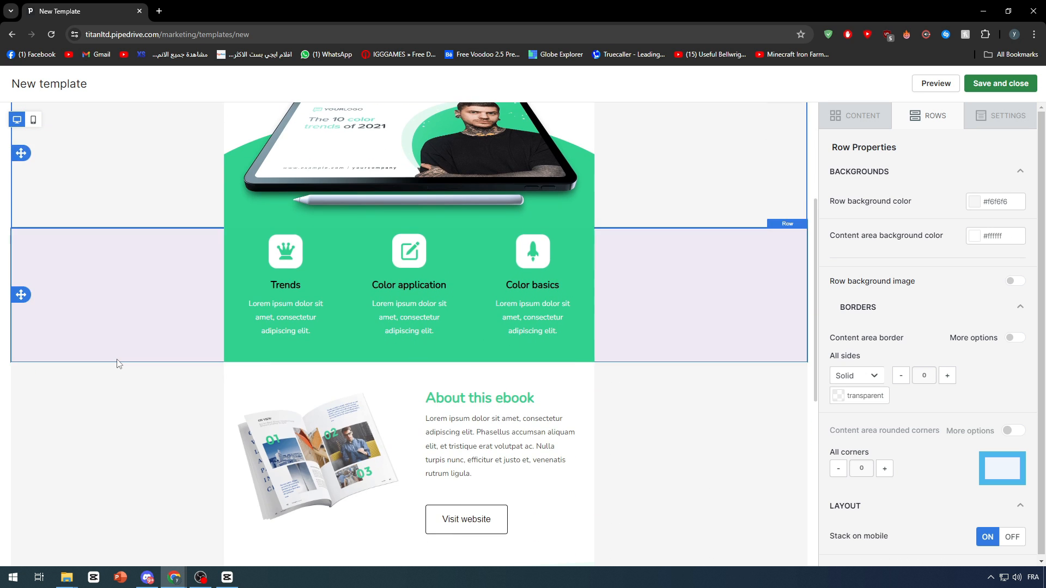
pyautogui.scroll(-6, 114, 403)
pyautogui.click(131, 400)
pyautogui.click(96, 444)
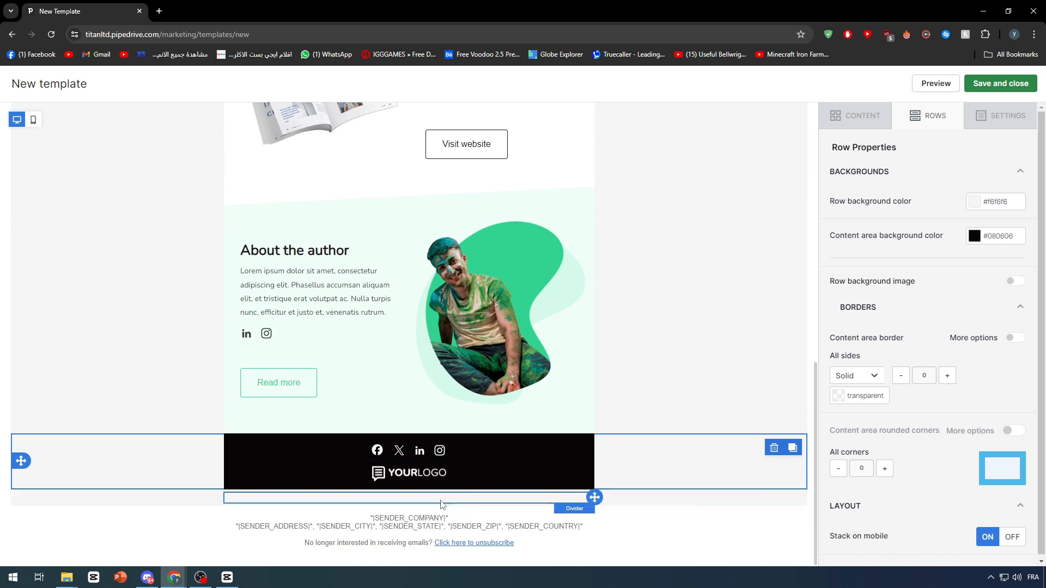
pyautogui.scroll(5, 562, 438)
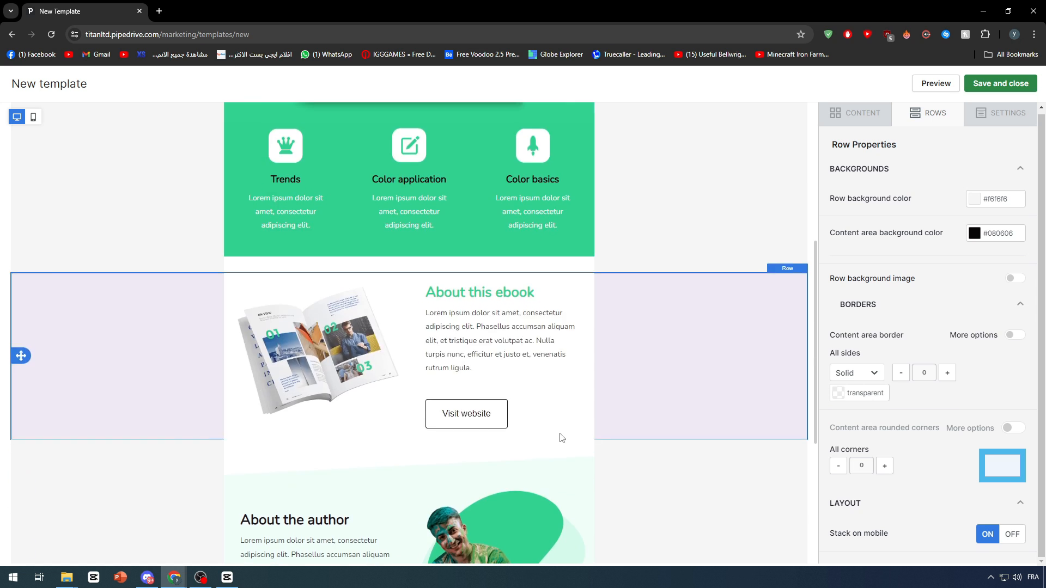
pyautogui.scroll(6, 562, 438)
# Replace the YOURLOGO header image with the Notion logo from the file manager.
pyautogui.click(392, 158)
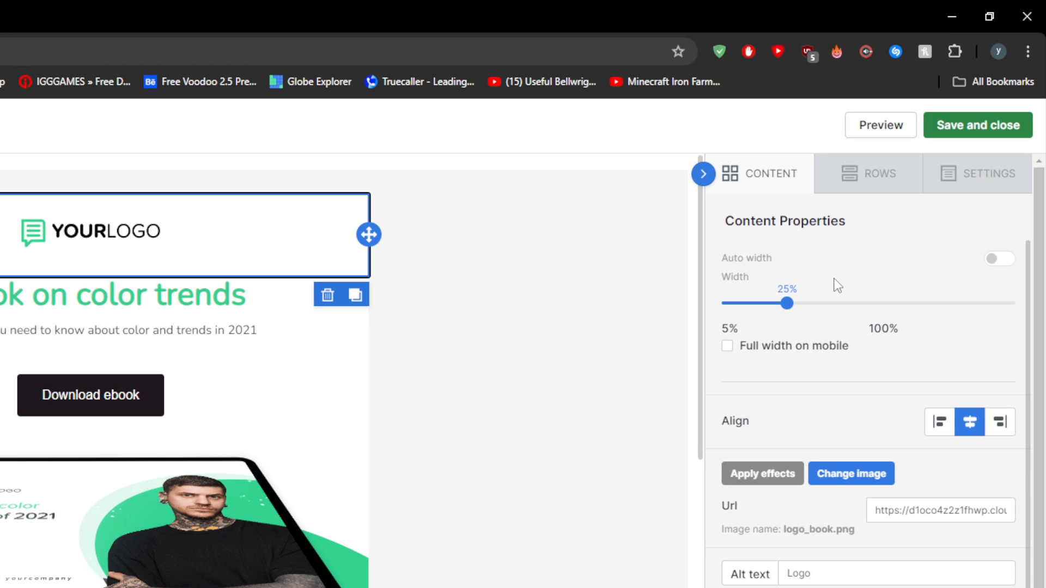
pyautogui.moveTo(786, 304)
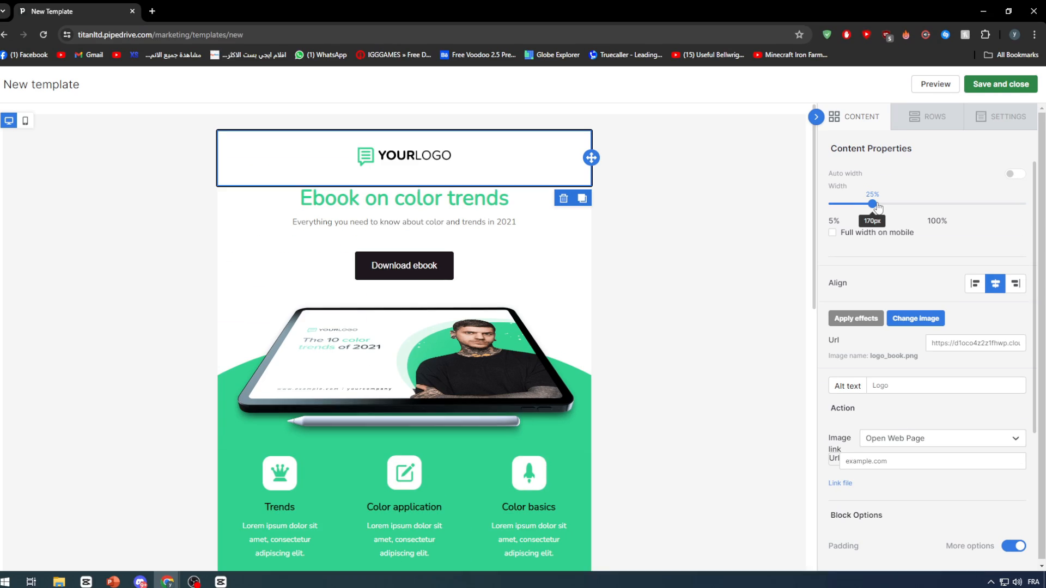
pyautogui.moveTo(873, 199)
pyautogui.mouseDown()
pyautogui.moveTo(864, 204)
pyautogui.moveTo(930, 209)
pyautogui.moveTo(877, 203)
pyautogui.mouseUp()
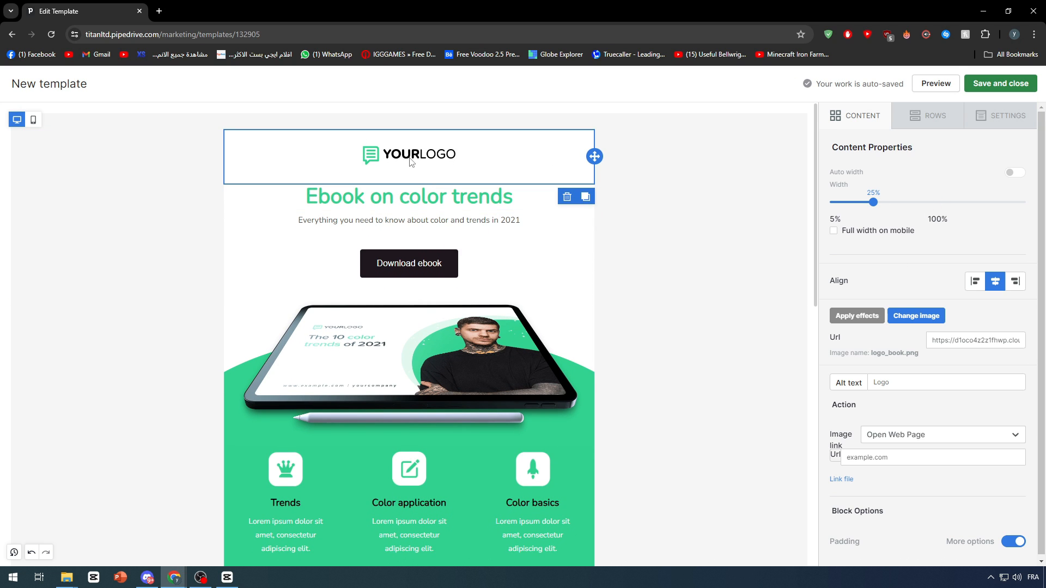
pyautogui.click(875, 334)
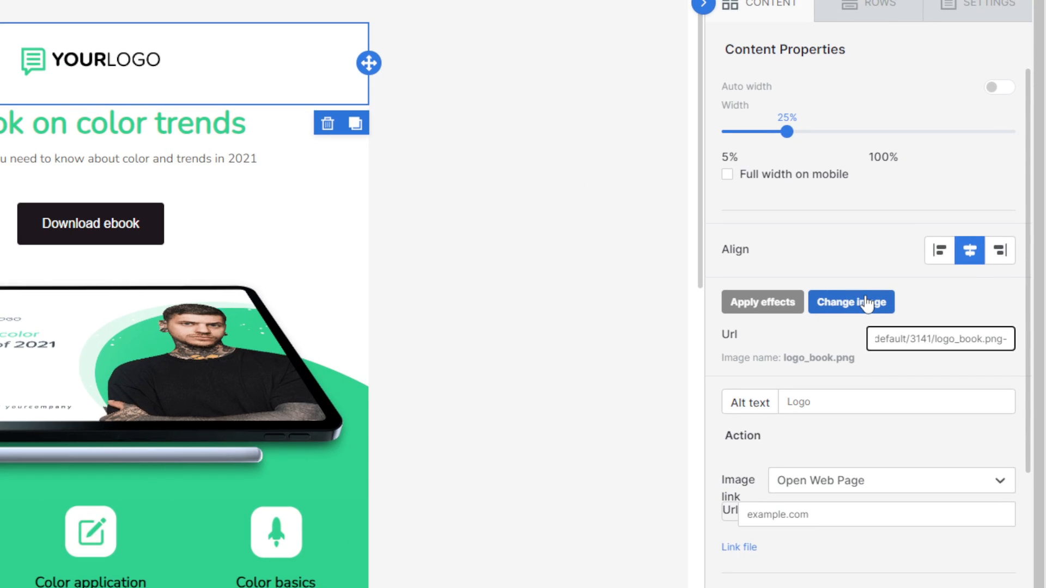
pyautogui.click(866, 303)
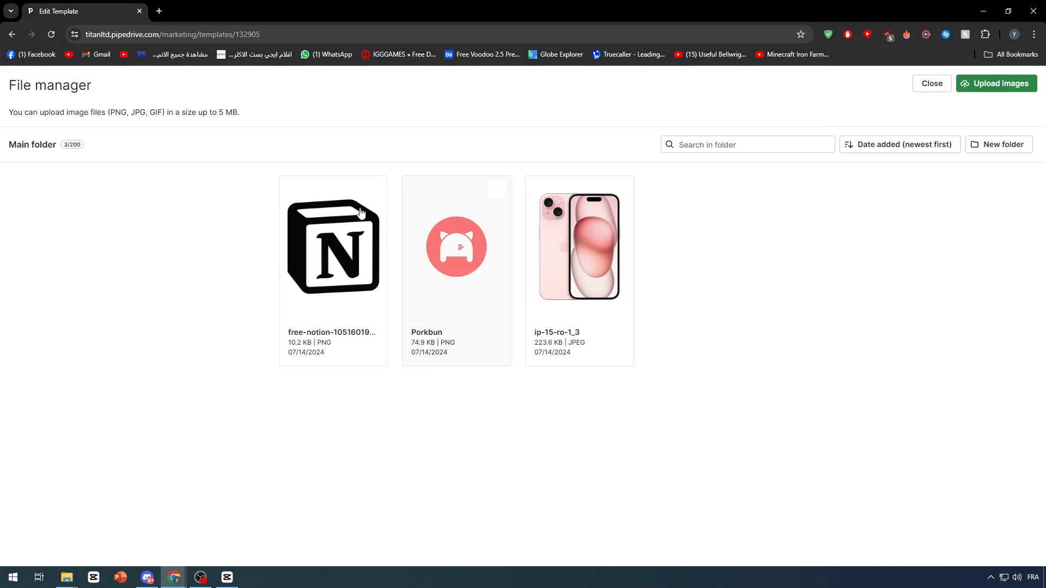
pyautogui.click(347, 238)
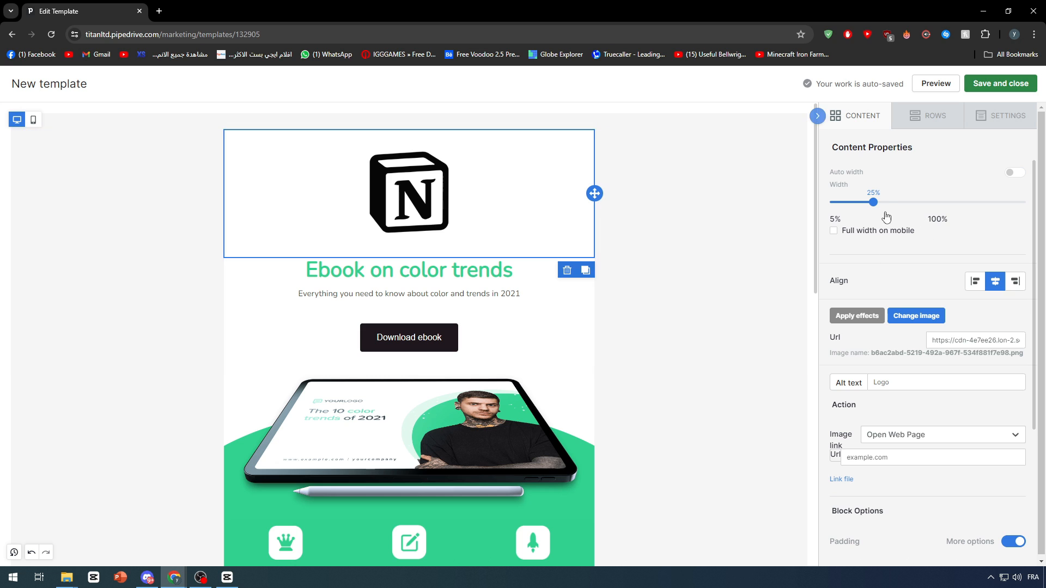
# Reduce the width of the Notion logo in the email header to less than half.
pyautogui.moveTo(872, 203); pyautogui.dragTo(840, 206)
pyautogui.click(660, 211)
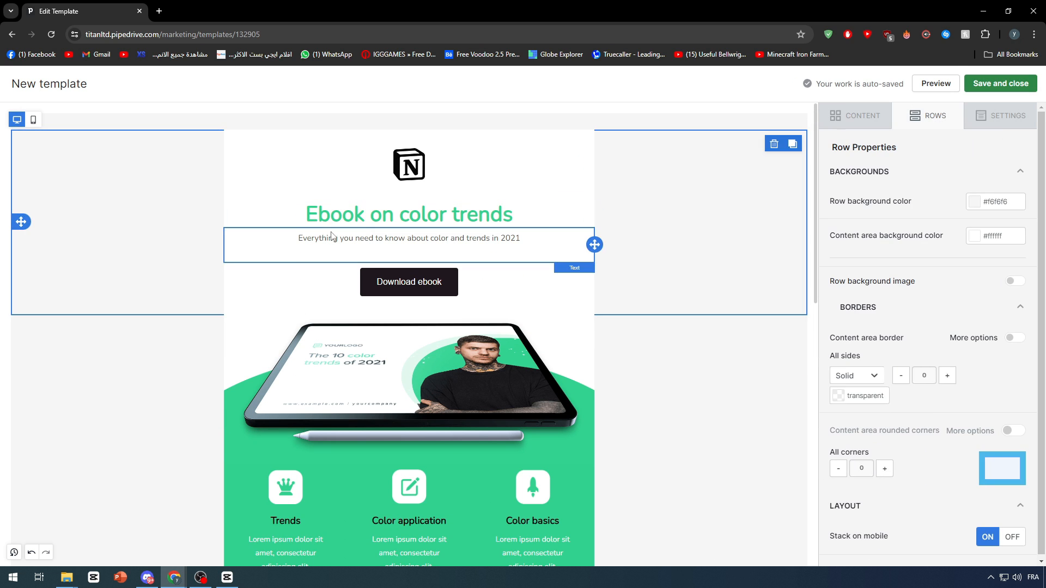
pyautogui.click(85, 353)
pyautogui.click(194, 188)
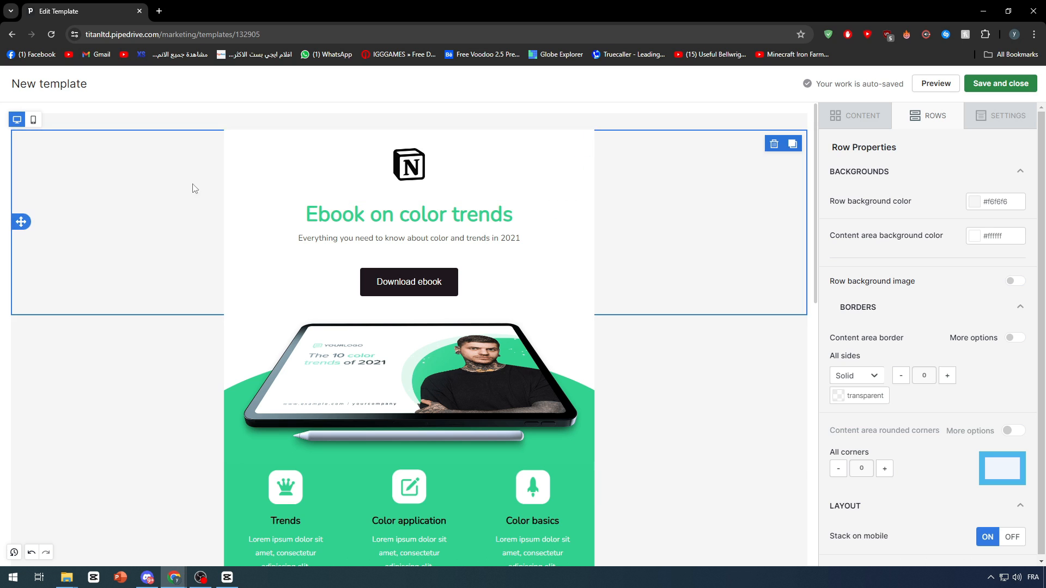
# Change the text color of the "Ebook on color trends" title to black, #000000.
pyautogui.click(442, 207)
pyautogui.tripleClick(442, 206)
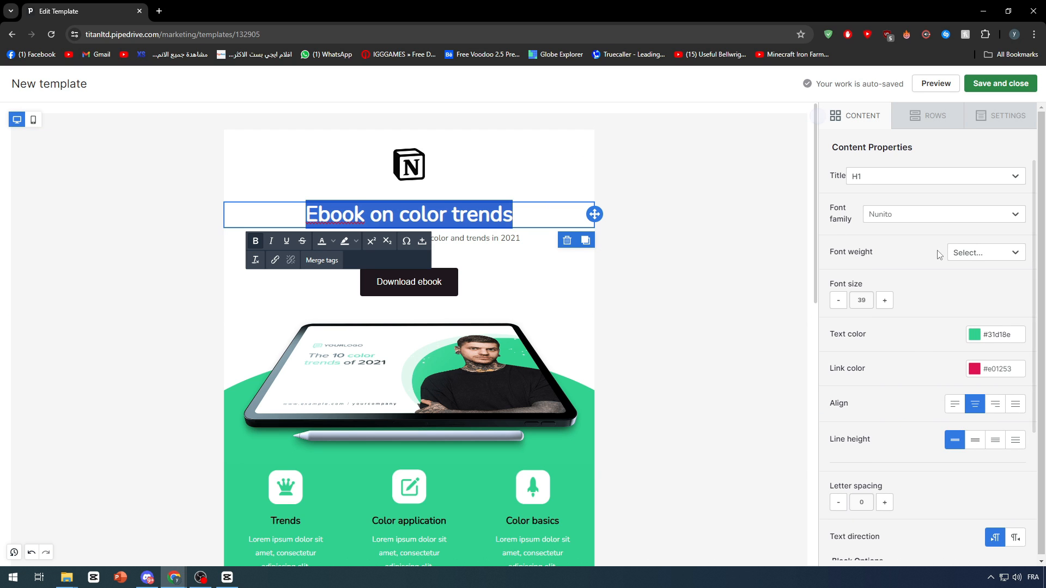
pyautogui.click(975, 335)
pyautogui.click(928, 380)
pyautogui.click(752, 299)
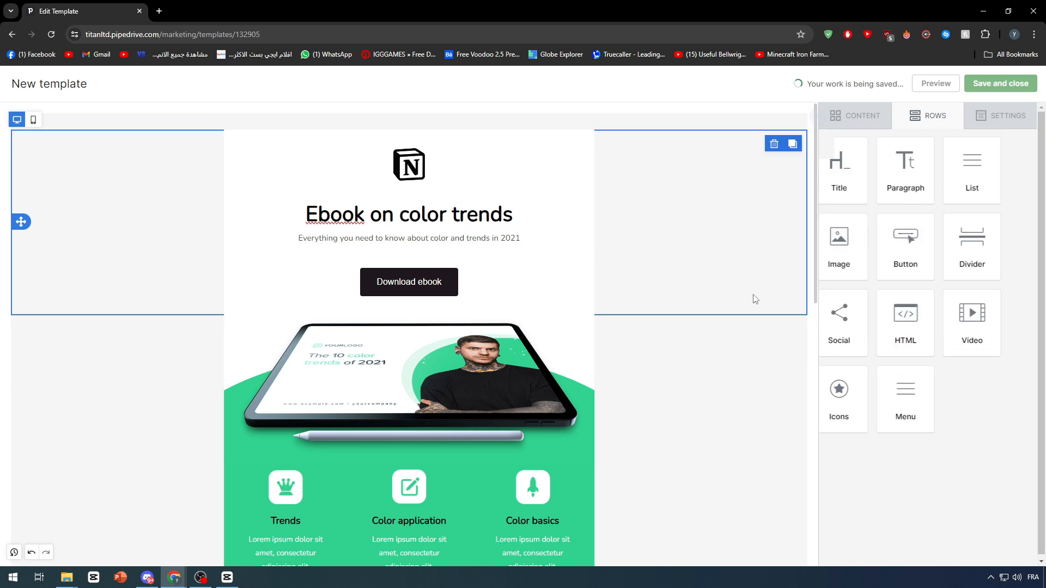
# Replace the title text beneath the logo with "Notion Templates".
pyautogui.click(353, 216)
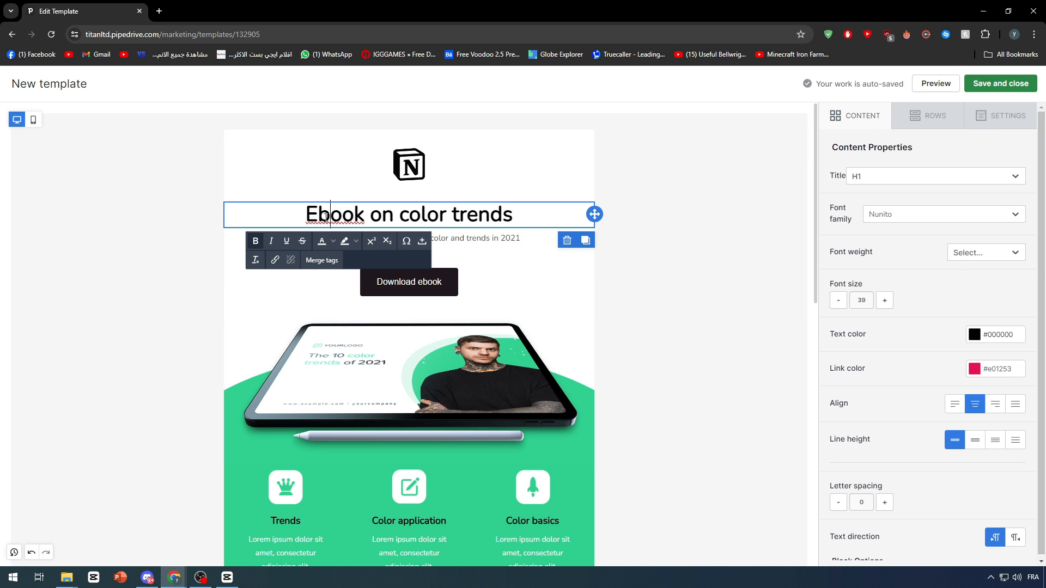
pyautogui.tripleClick(377, 217)
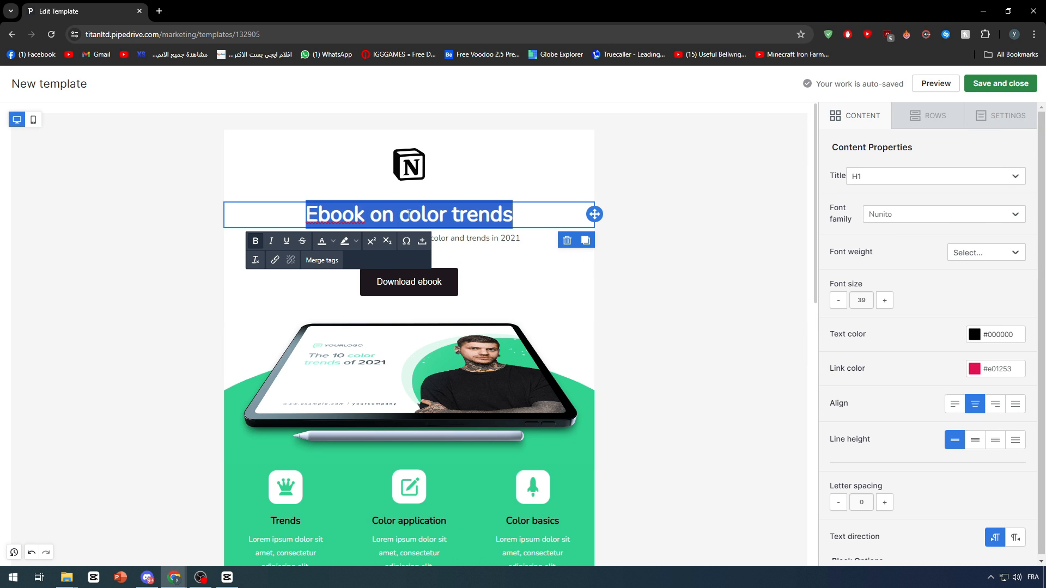
pyautogui.write('Notion ')
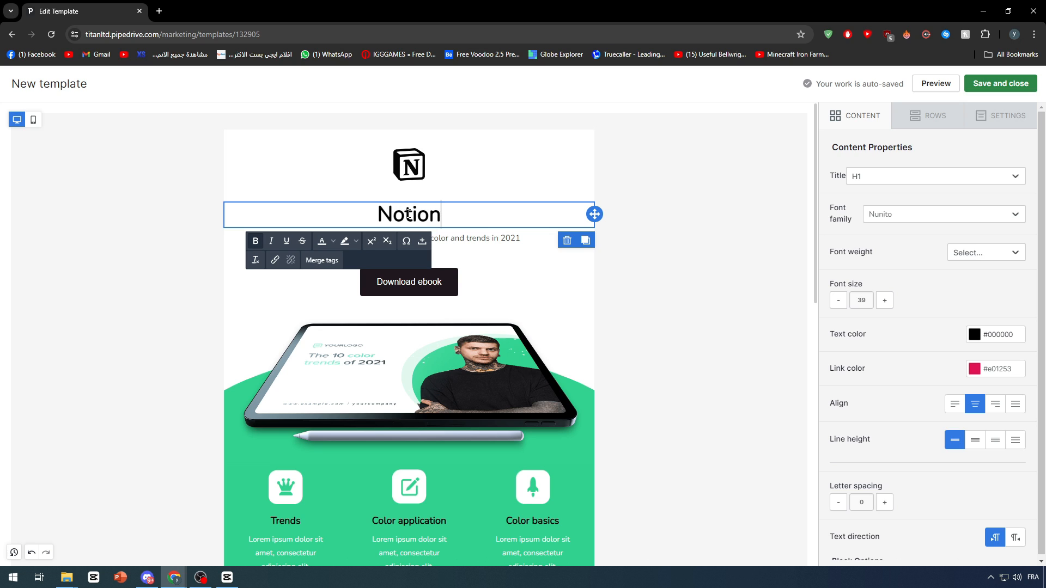
pyautogui.write('Templates')
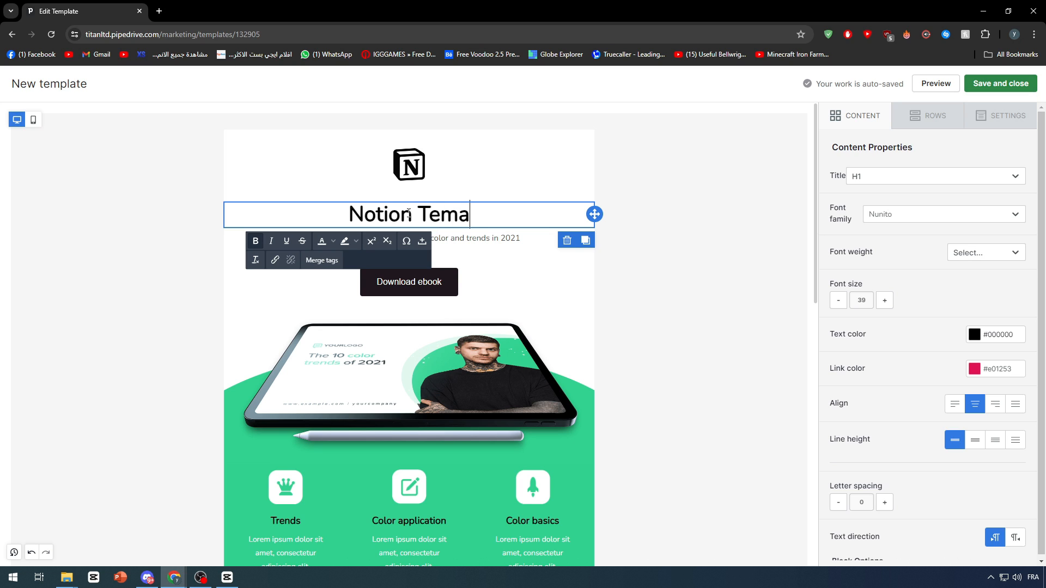
# Extend the headline below the logo so that it reads "+300 Free Notion Templates".
pyautogui.click(326, 215)
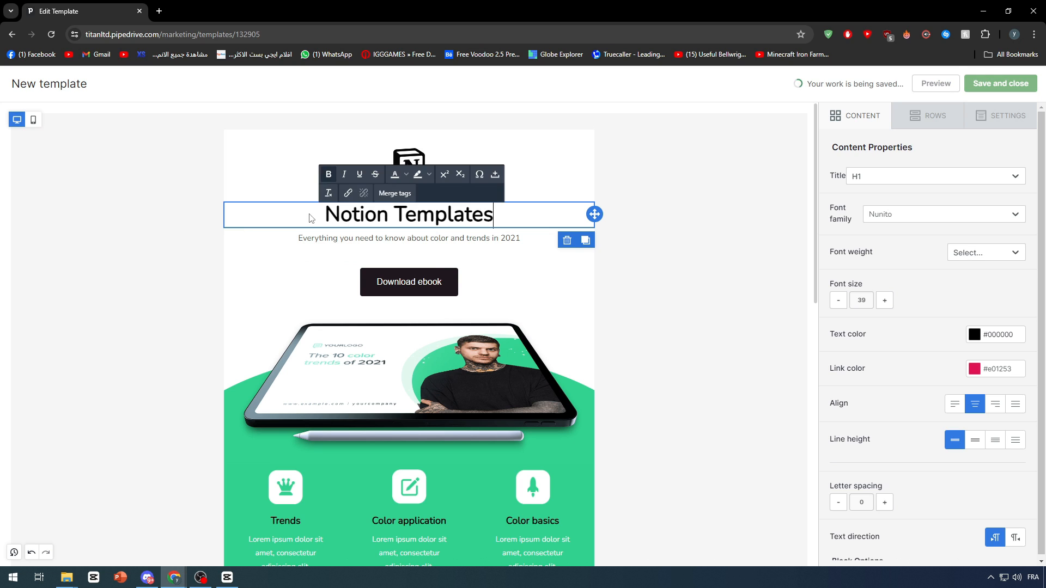
pyautogui.write('+300 F')
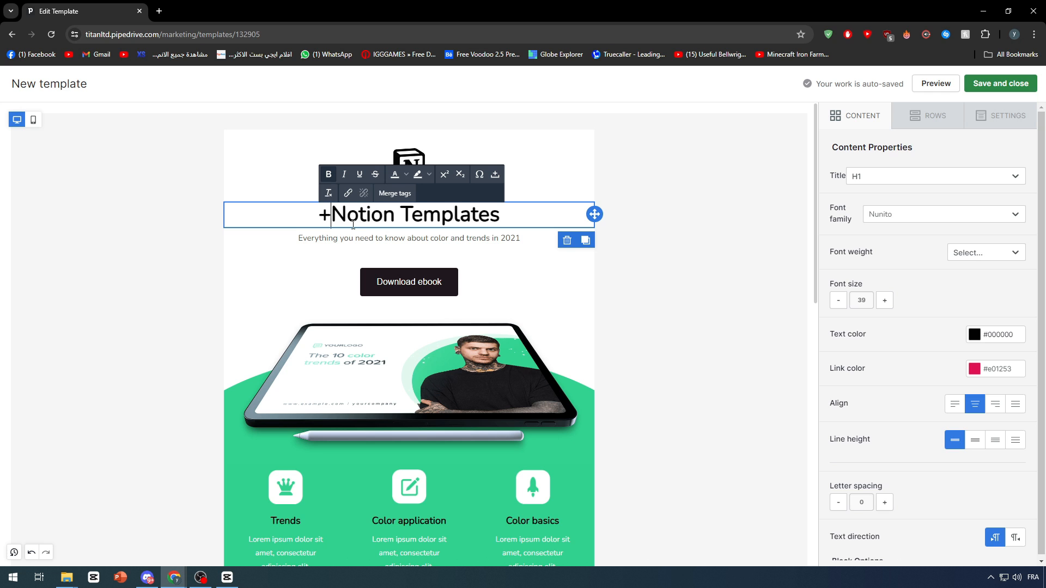
pyautogui.write('ree')
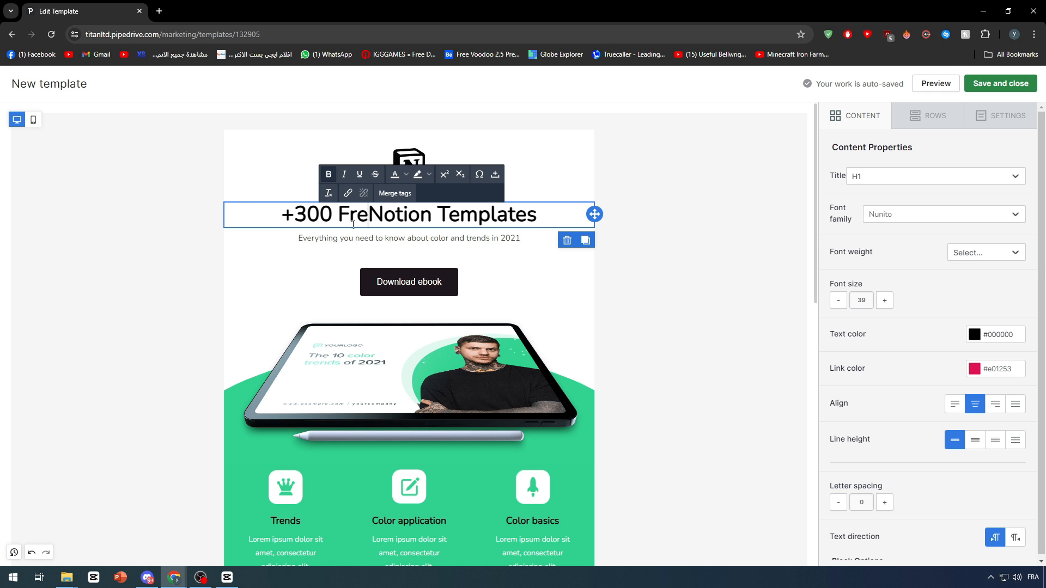
pyautogui.click(722, 252)
pyautogui.click(654, 406)
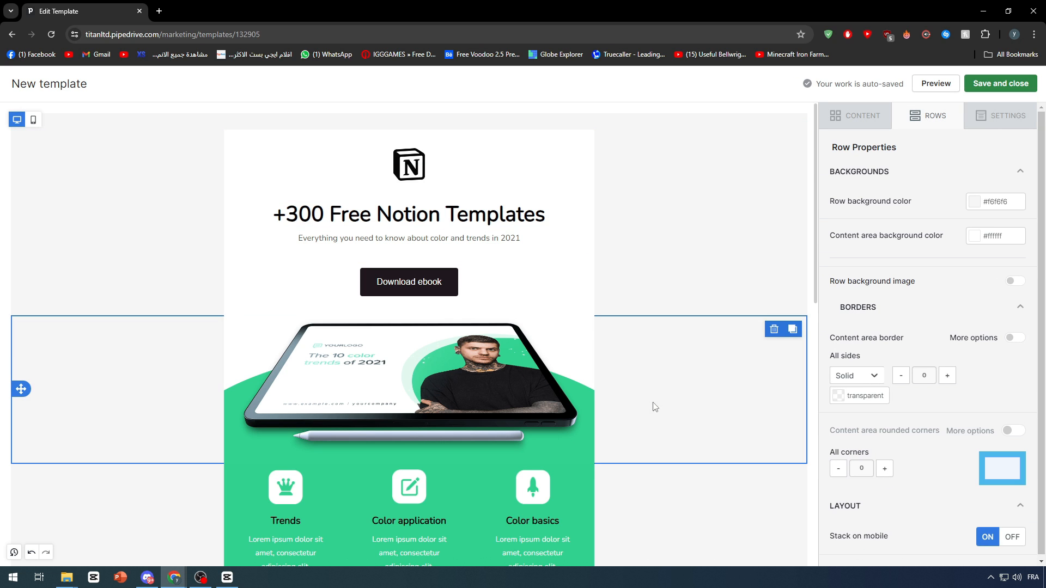
# Replace the subtitle under the headline with "Get your Free Templates Today !!!".
pyautogui.tripleClick(486, 238)
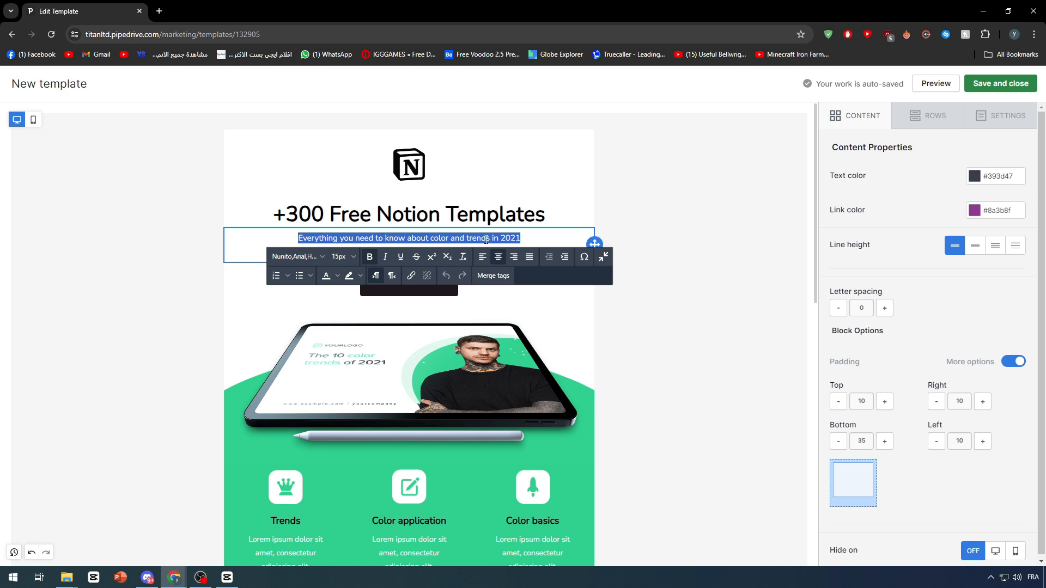
pyautogui.write('Get your Free')
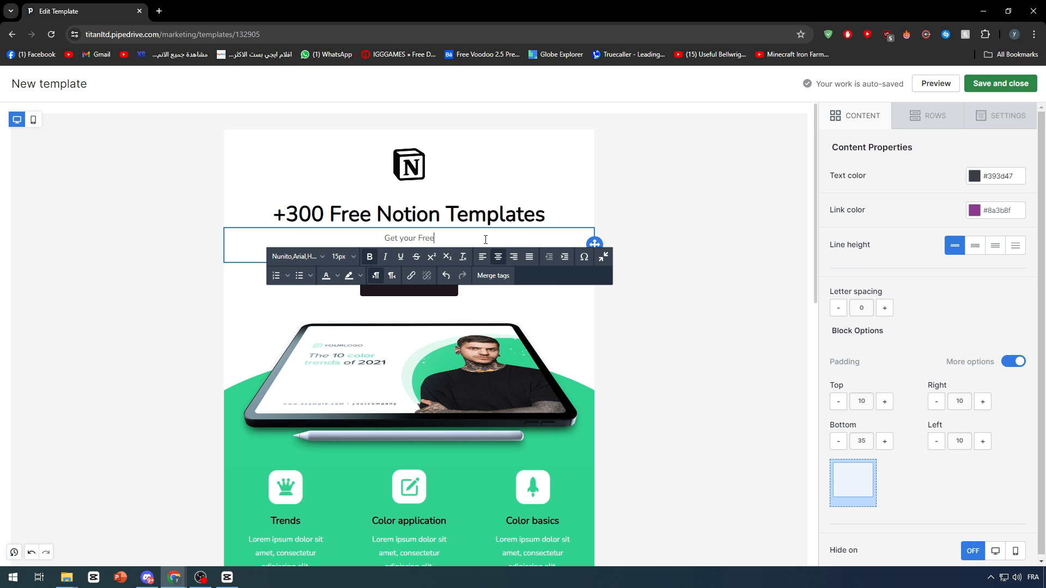
pyautogui.write(' Templates Today !!!')
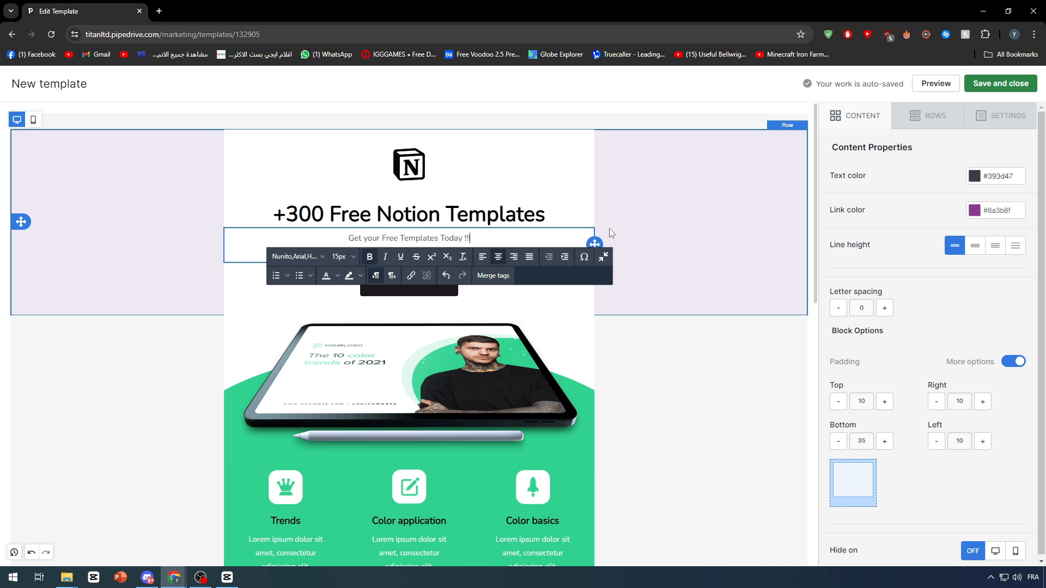
pyautogui.click(637, 214)
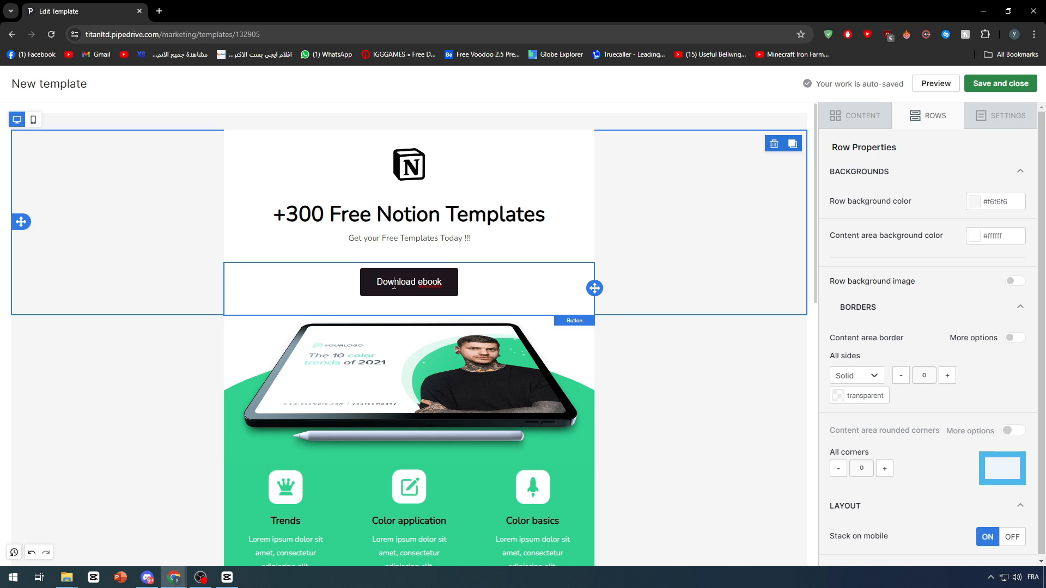
# Relabel the "Download ebook" button as "Download Now".
pyautogui.click(431, 282)
pyautogui.doubleClick(431, 282)
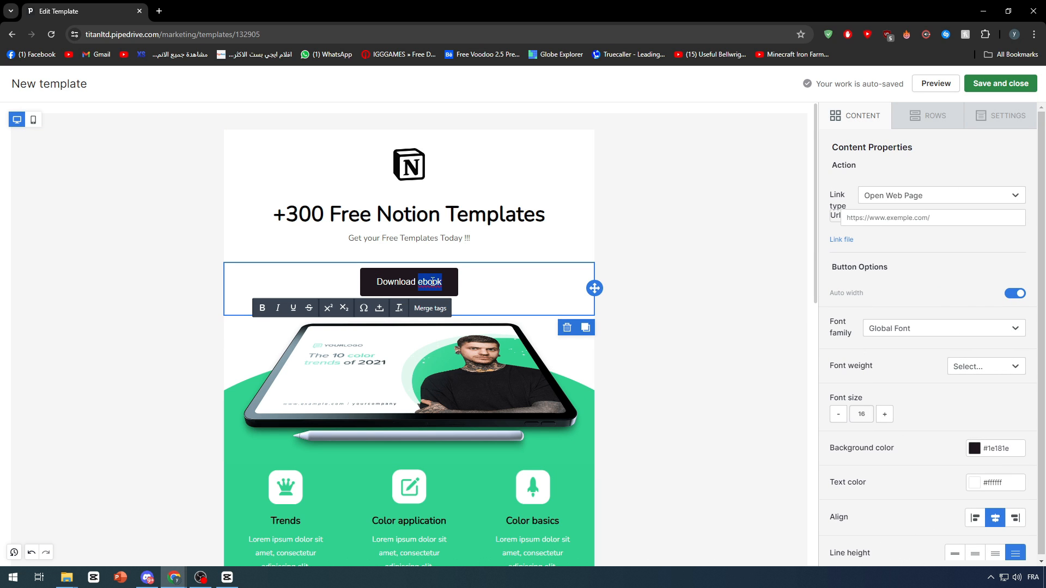
pyautogui.write('Now')
pyautogui.click(657, 334)
# Delete the tablet mockup image beneath the Download Now button.
pyautogui.click(502, 371)
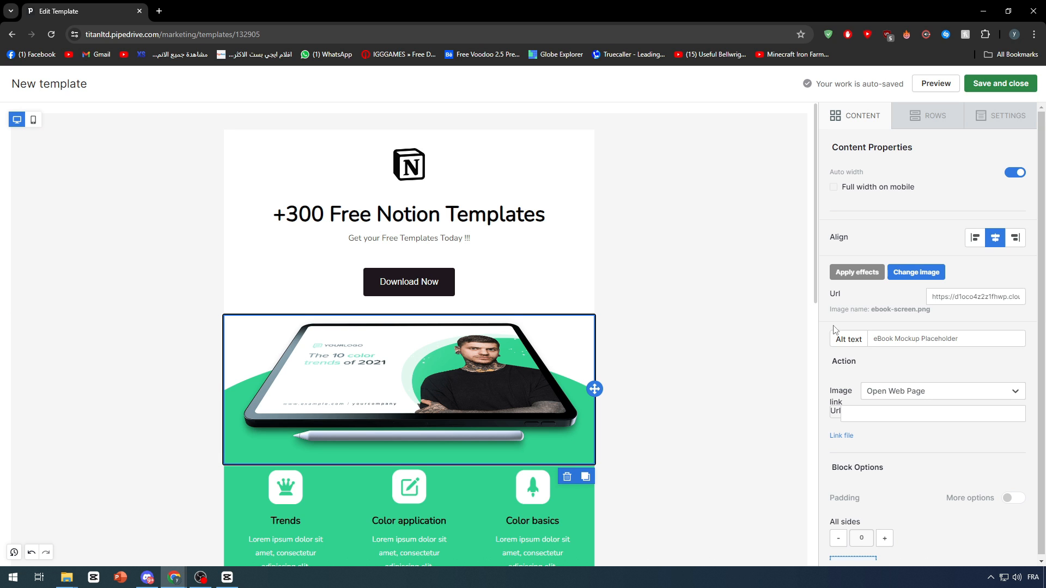
pyautogui.scroll(-1, 501, 317)
pyautogui.click(567, 423)
pyautogui.scroll(-2, 548, 383)
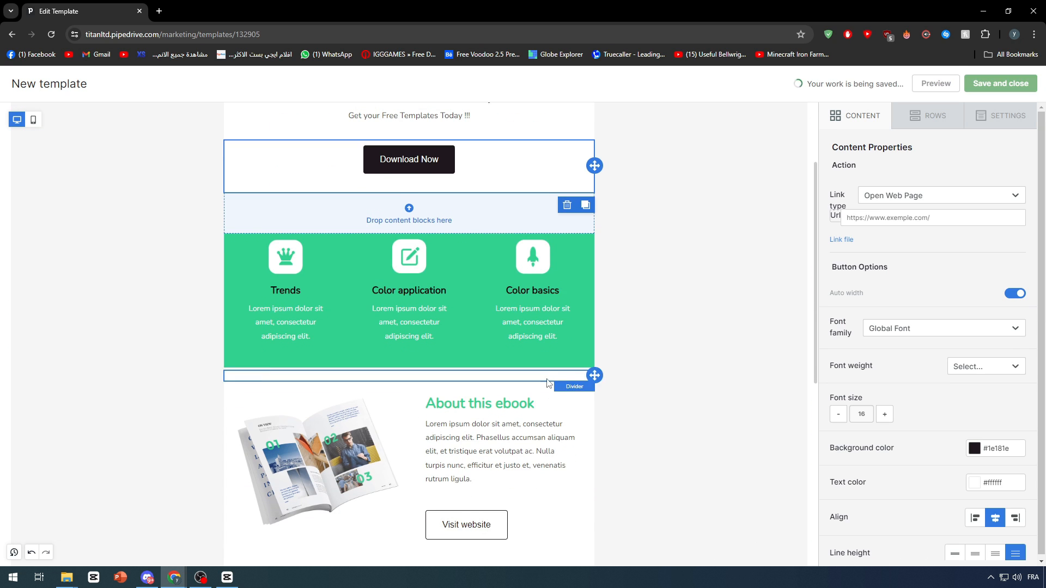
pyautogui.scroll(2, 471, 250)
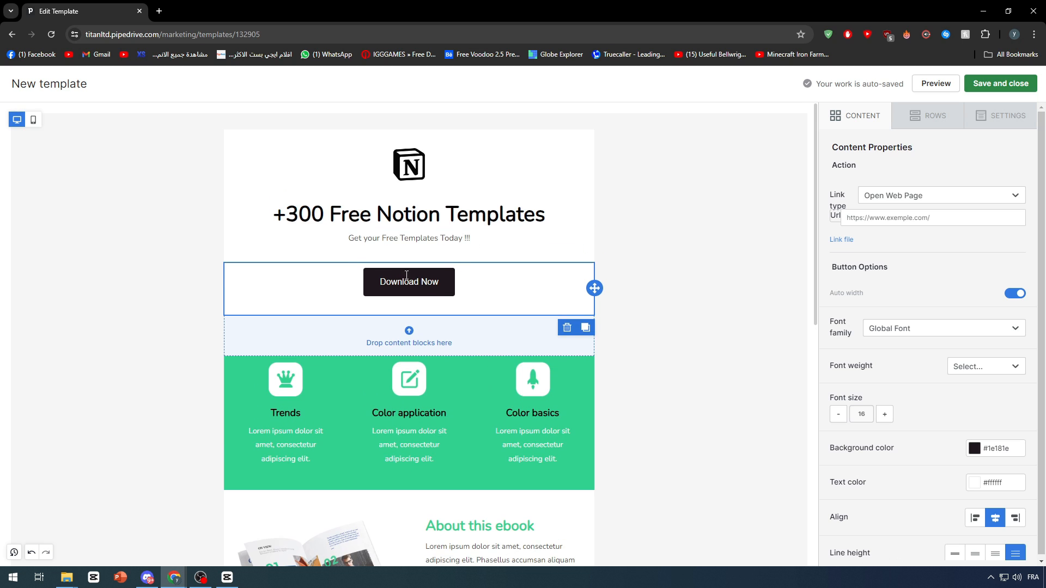
# Search Google Images for "notion template" in a new browser tab and browse the pictures for a suitable template preview.
pyautogui.click(159, 12)
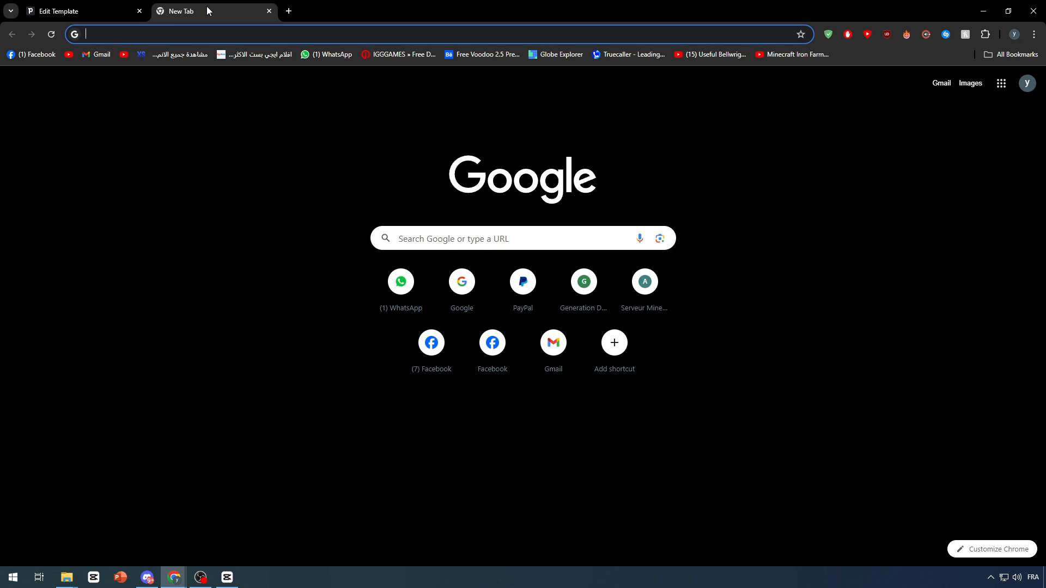
pyautogui.write('notio')
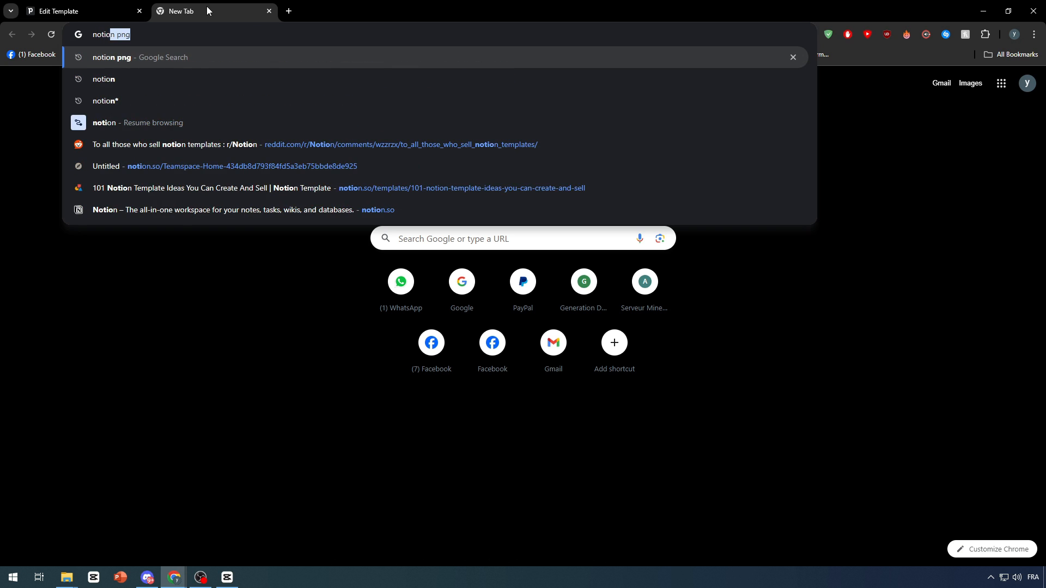
pyautogui.write('n template')
pyautogui.press('Return')
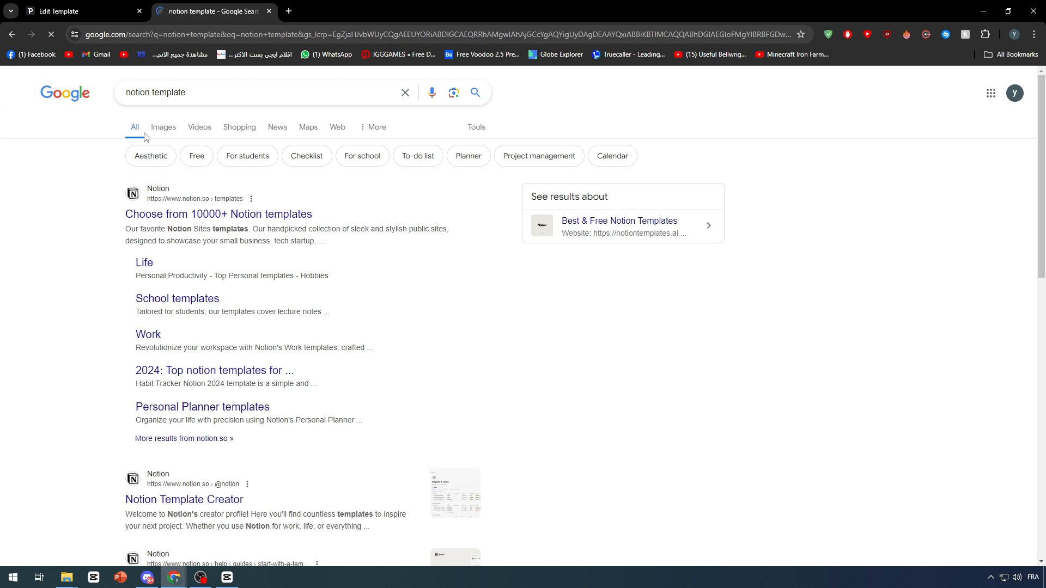
pyautogui.click(155, 129)
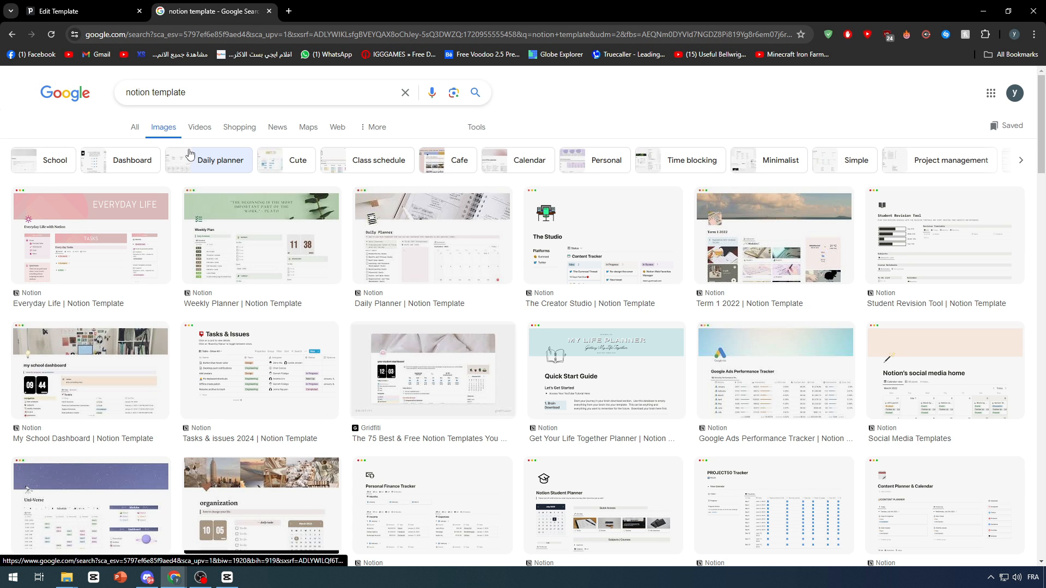
pyautogui.scroll(-6, 374, 190)
pyautogui.scroll(1, 331, 184)
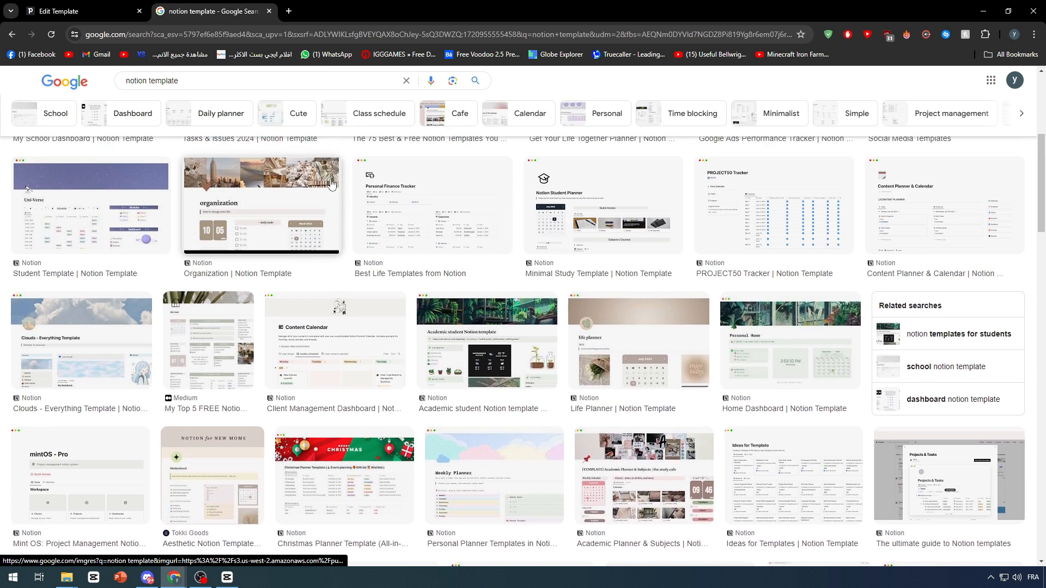
pyautogui.scroll(-4, 273, 229)
pyautogui.scroll(-7, 229, 278)
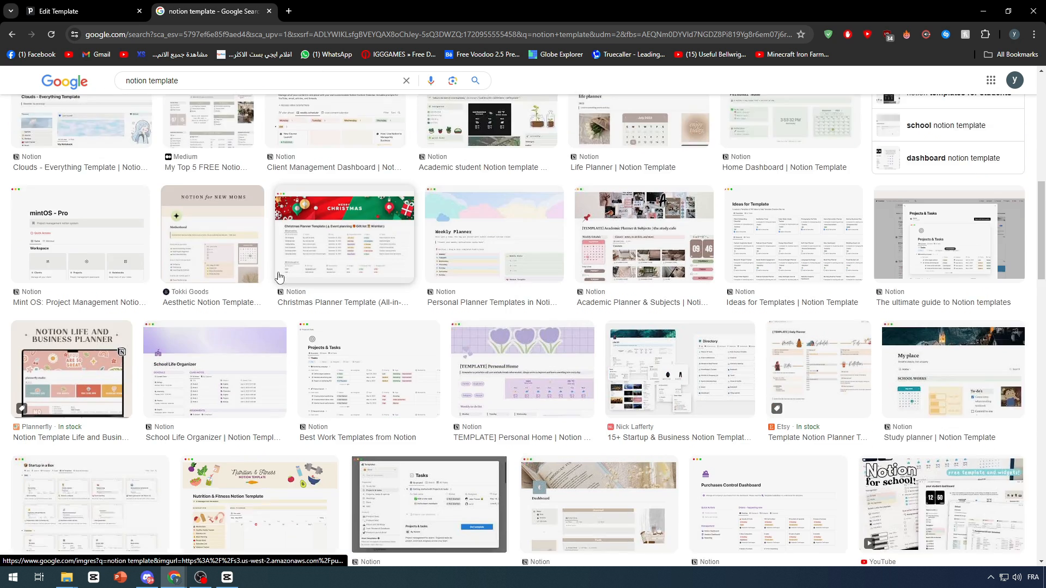
pyautogui.scroll(-1, 594, 272)
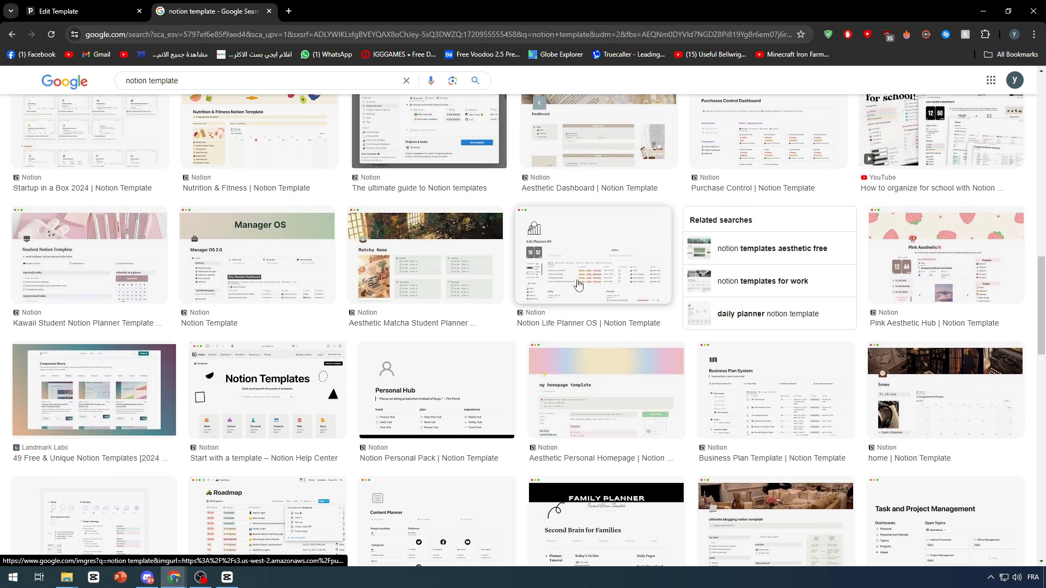
# Save the Aesthetic Matcha Student Planner preview image to the Desktop as desktop.png.
pyautogui.click(432, 265)
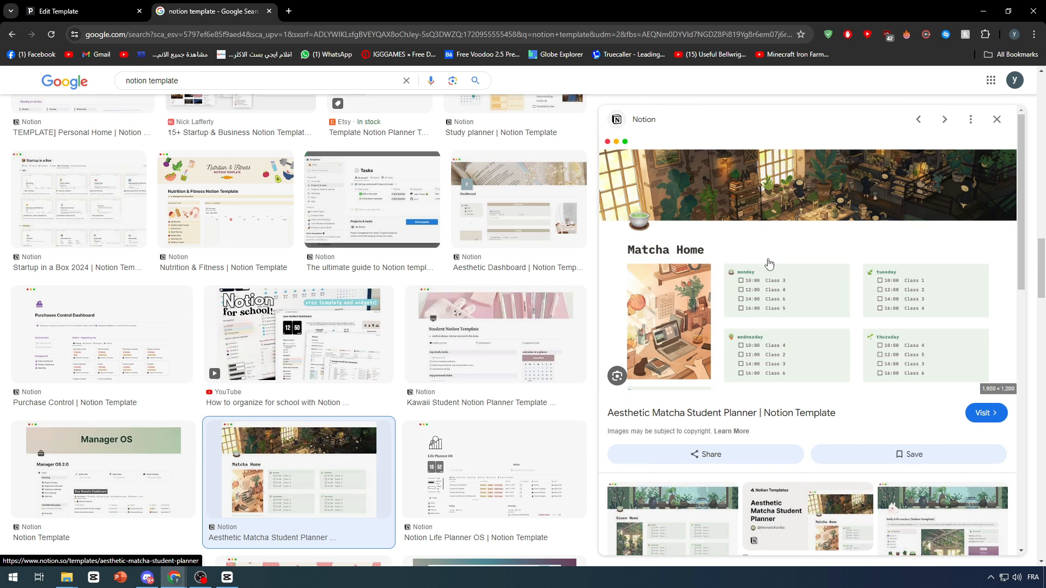
pyautogui.rightClick(743, 256)
pyautogui.click(795, 414)
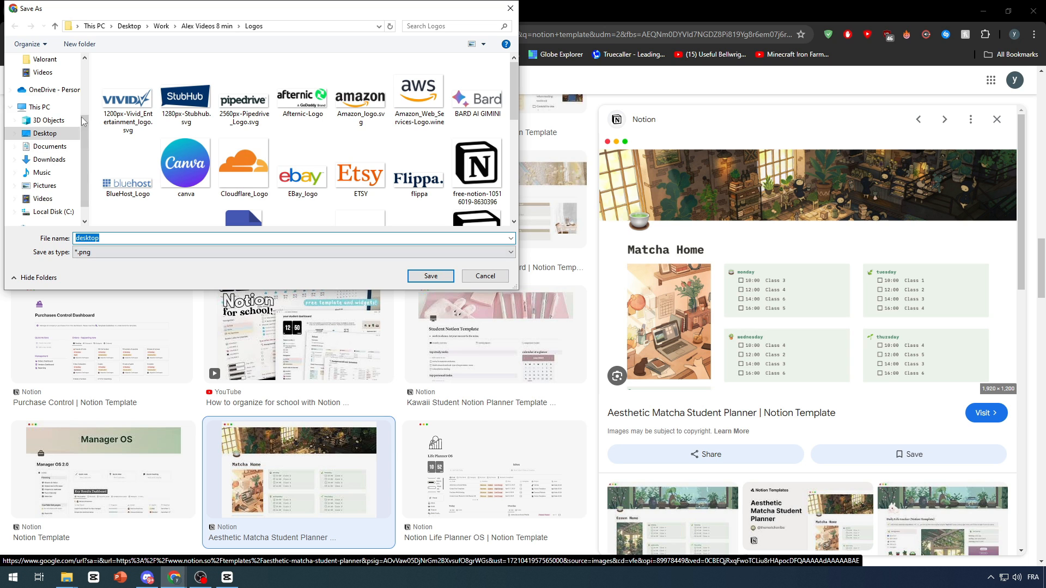
pyautogui.click(69, 139)
pyautogui.click(431, 276)
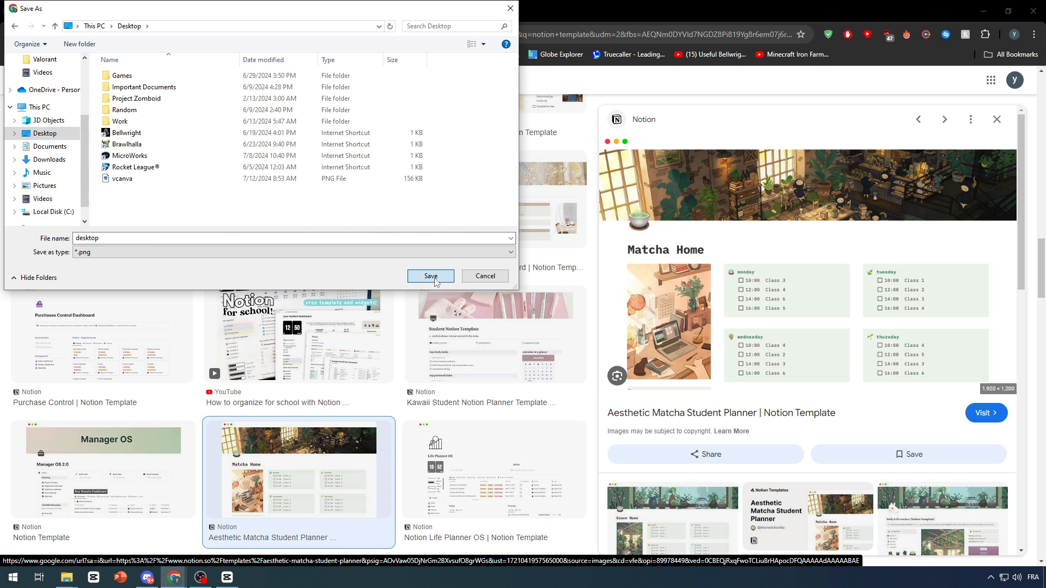
# Return to the email template, add an Image block to the empty row below the Download Now button, and browse for its picture.
pyautogui.hotkey('ctrl', 'shift', 'Tab')
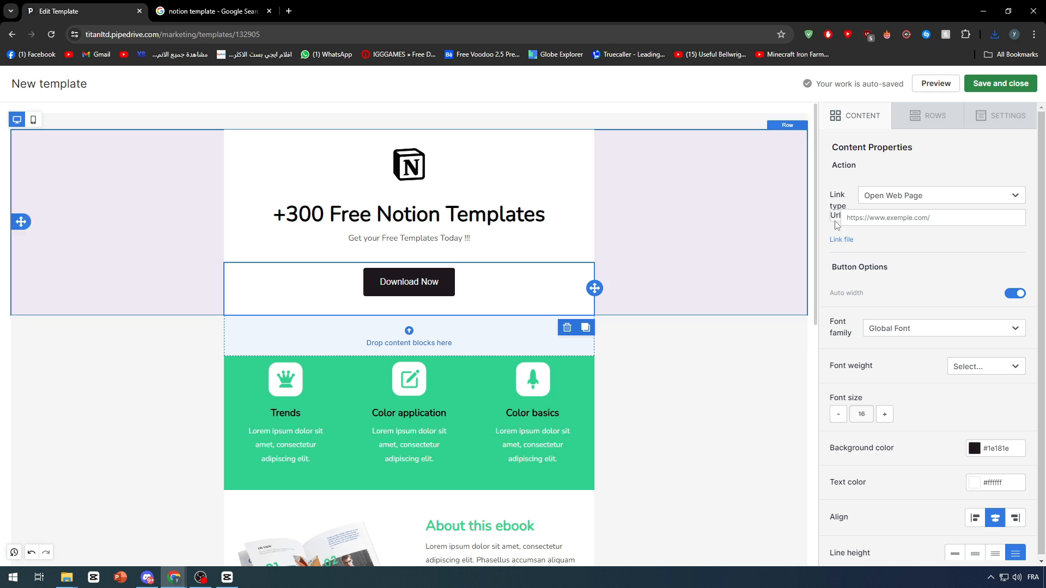
pyautogui.click(867, 118)
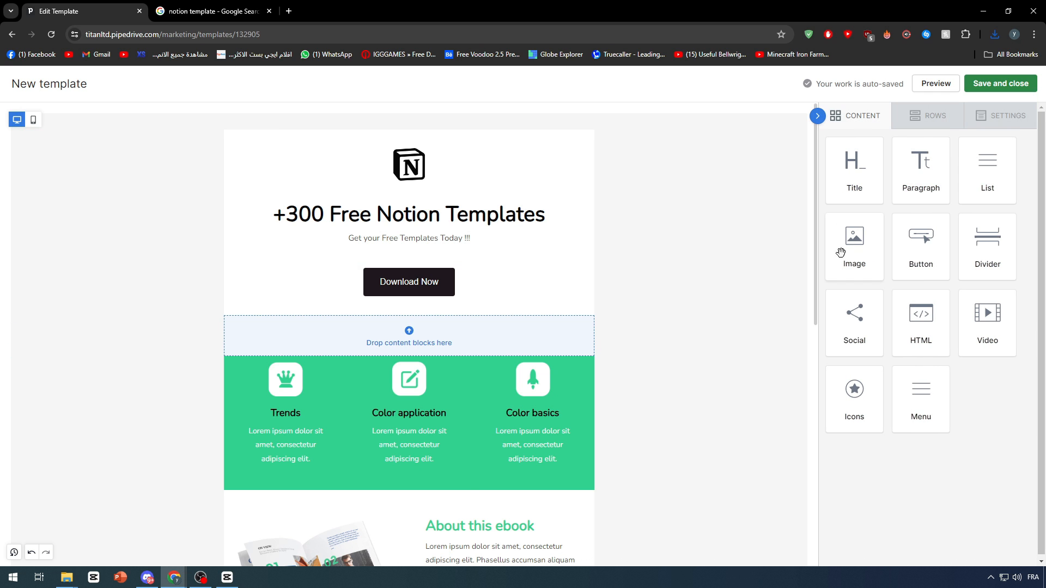
pyautogui.moveTo(841, 252); pyautogui.dragTo(485, 340)
pyautogui.click(410, 381)
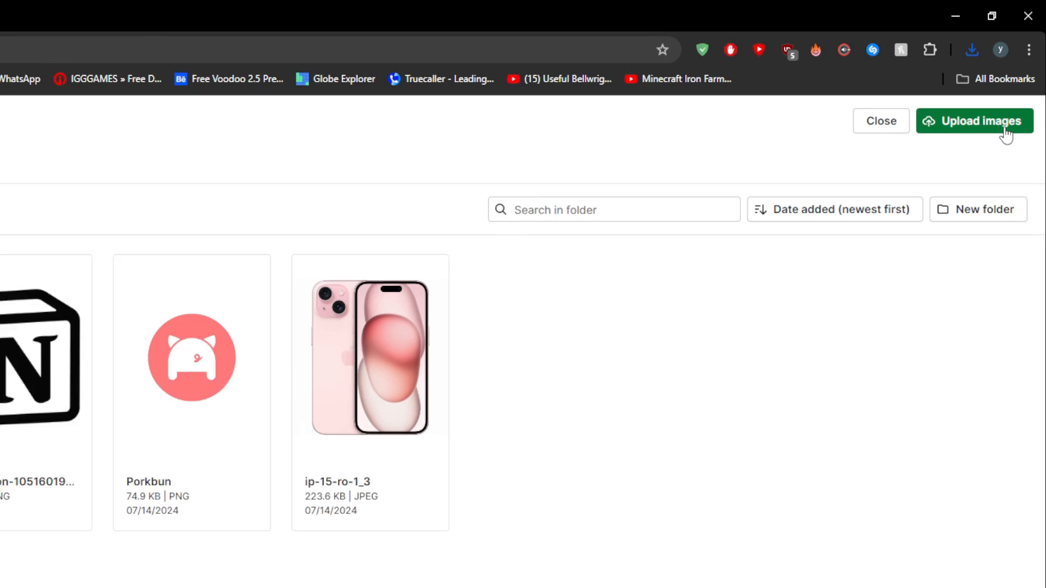
# Upload the desktop PNG from the Desktop folder to the file manager and insert it into the new image block.
pyautogui.click(1006, 133)
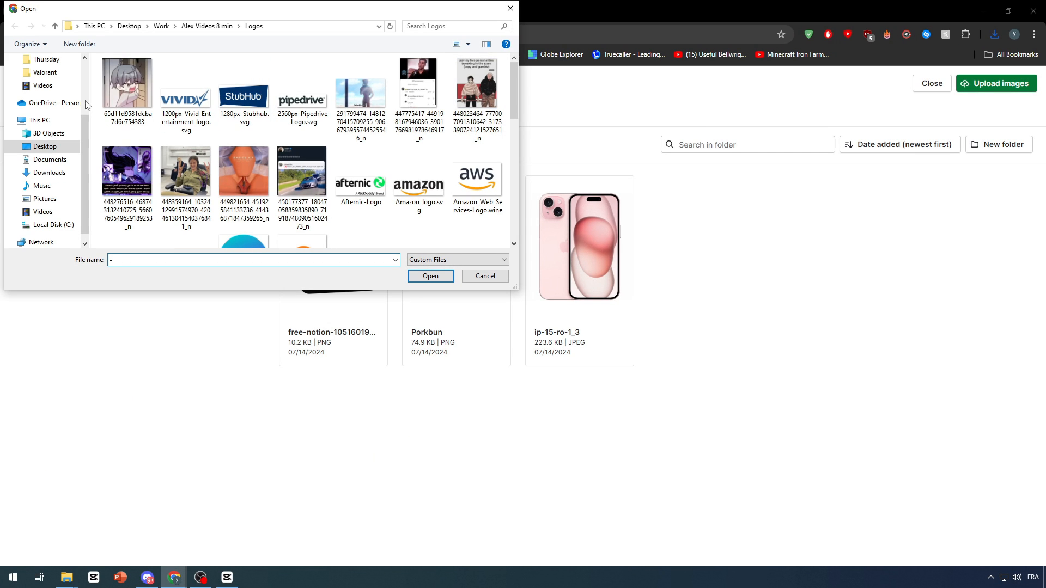
pyautogui.click(59, 152)
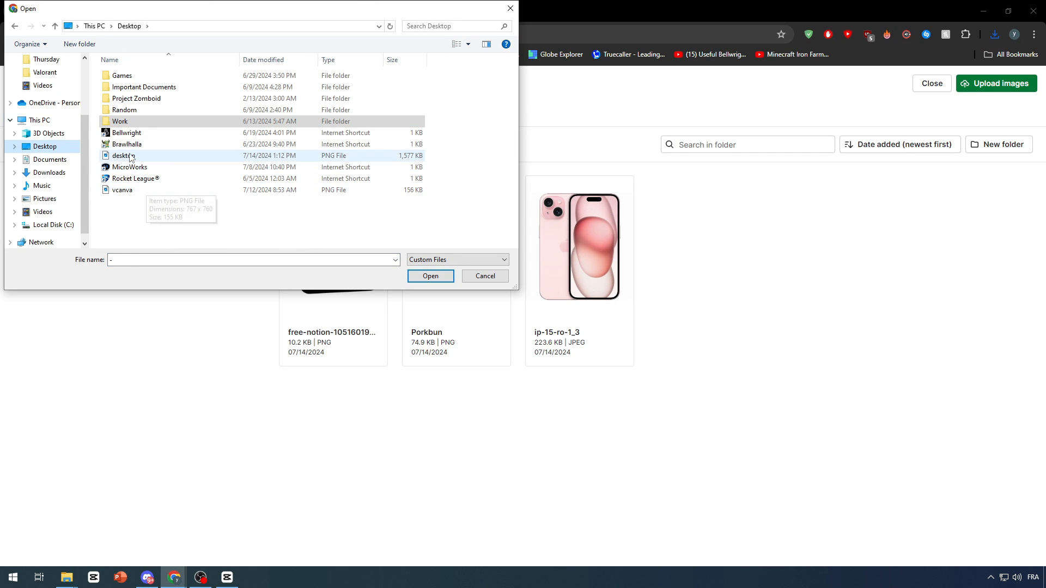
pyautogui.doubleClick(131, 156)
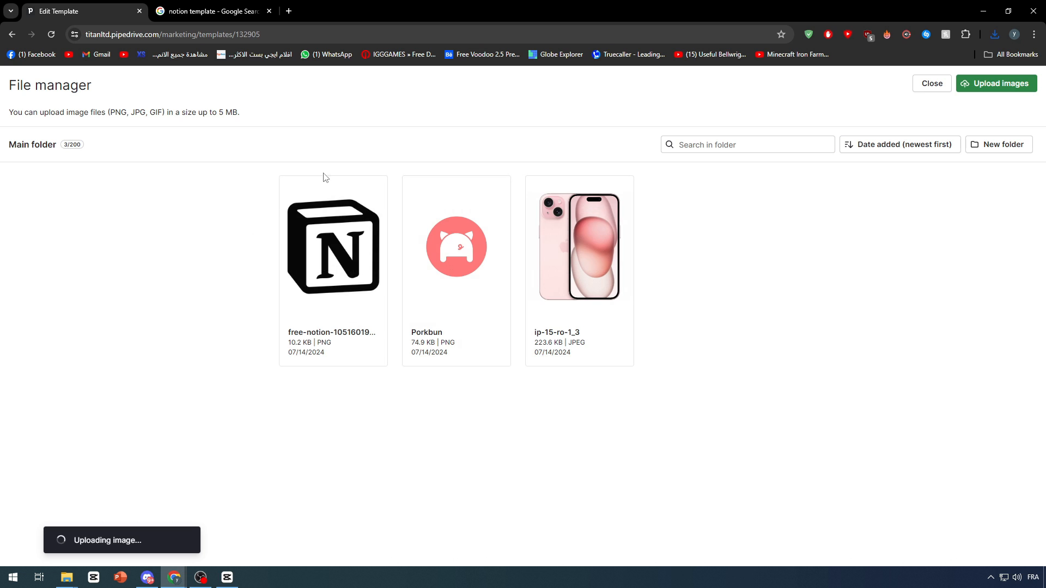
pyautogui.click(347, 271)
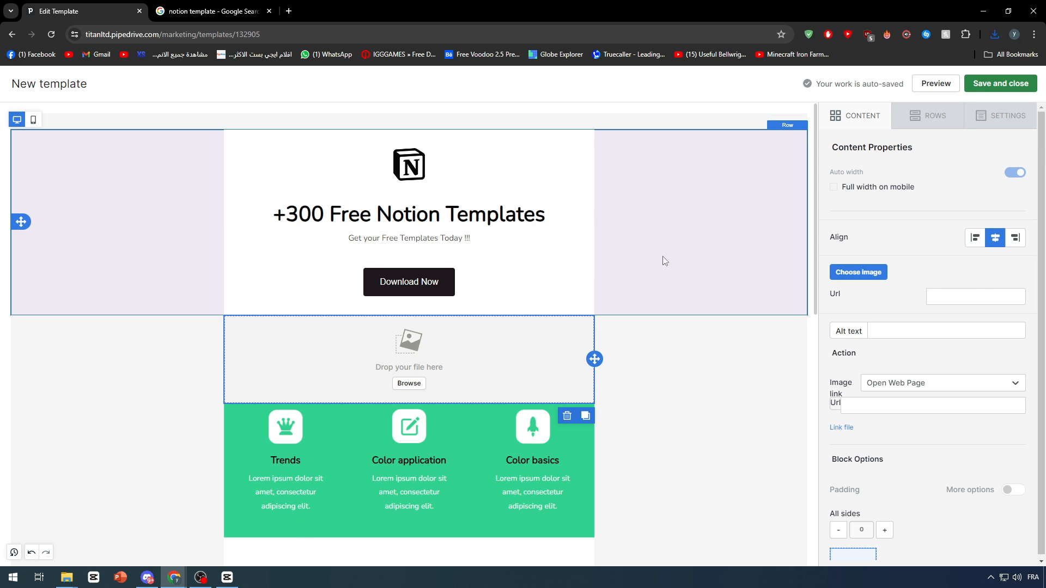
pyautogui.scroll(-2, 542, 367)
pyautogui.click(658, 292)
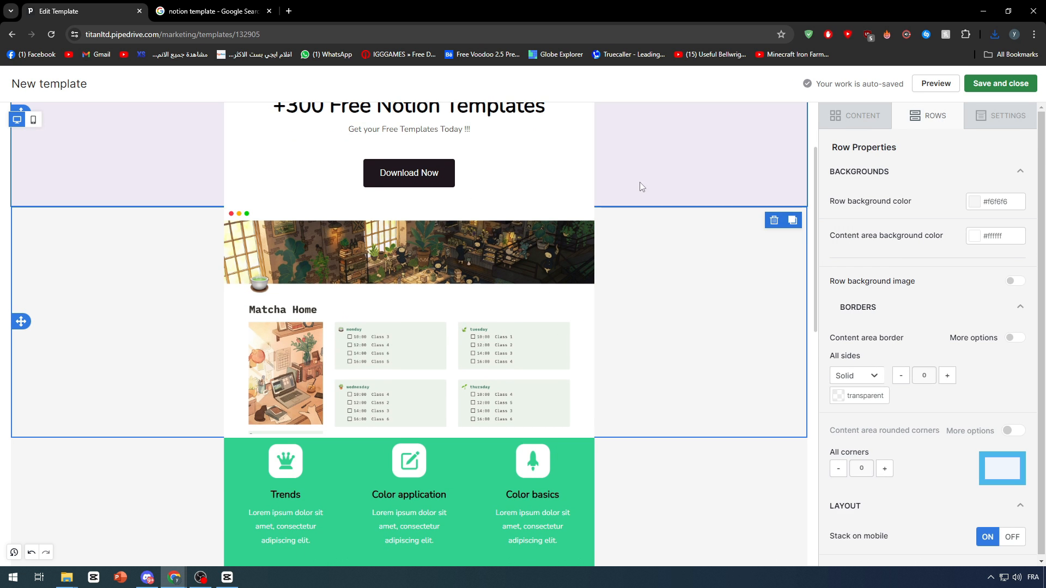
# Turn off auto width for the Matcha Home image and reduce its width to 85%.
pyautogui.click(526, 279)
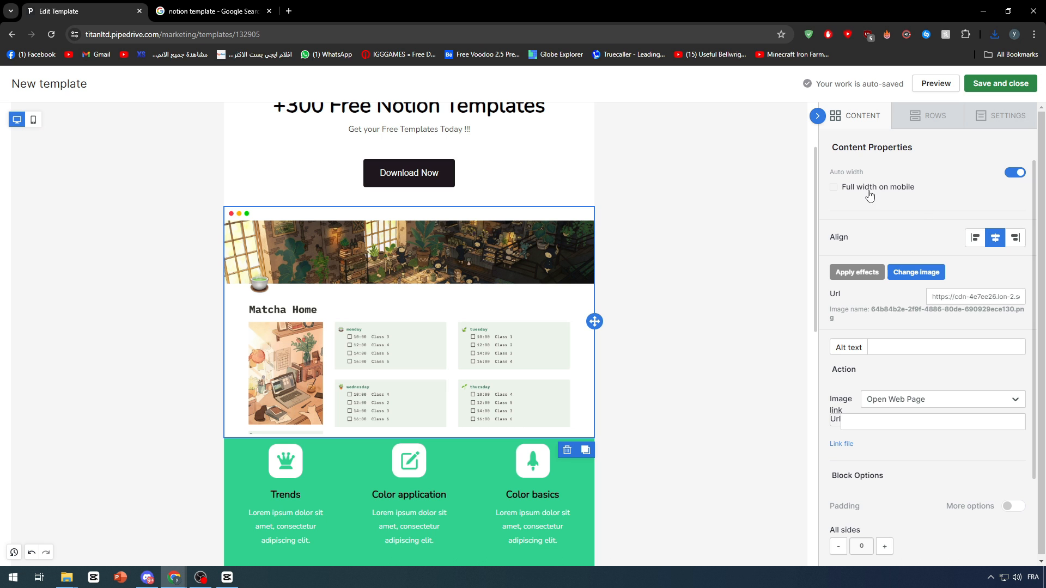
pyautogui.click(1013, 174)
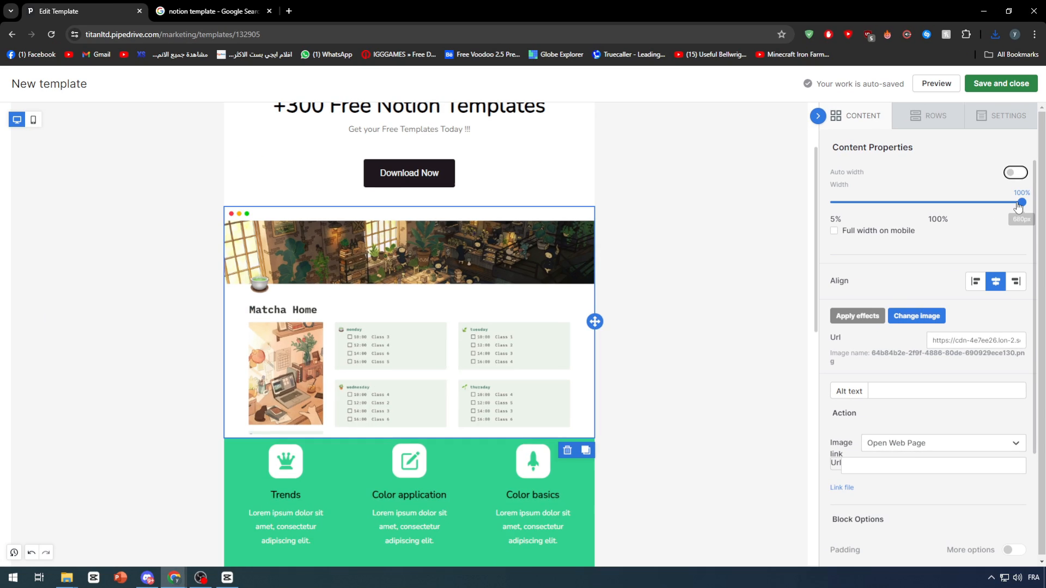
pyautogui.moveTo(1009, 304); pyautogui.dragTo(921, 302)
pyautogui.moveTo(963, 201); pyautogui.dragTo(994, 201)
pyautogui.click(651, 222)
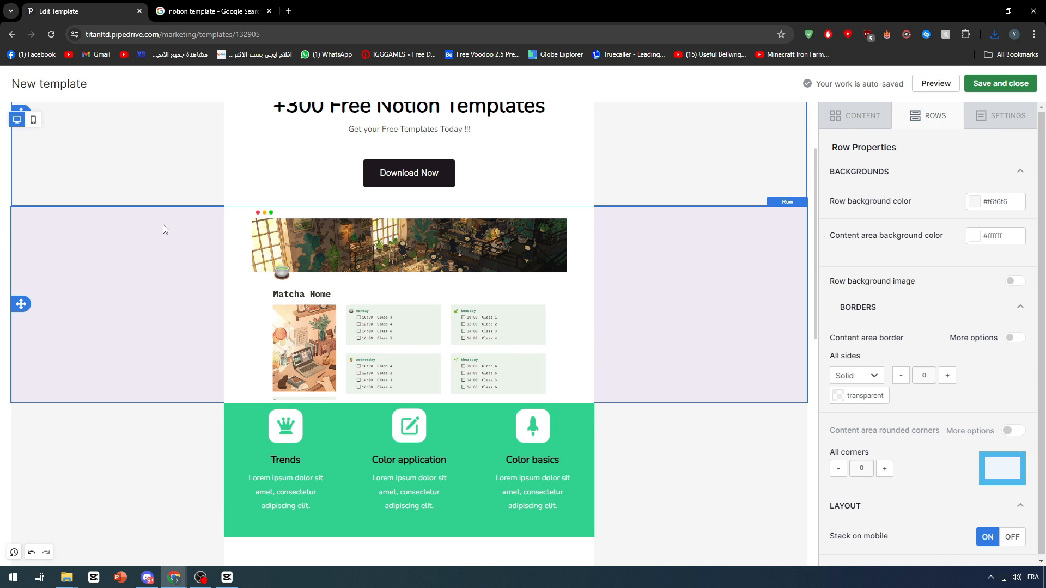
# Increase the Matcha Home image block's padding to 10 on all sides.
pyautogui.click(270, 269)
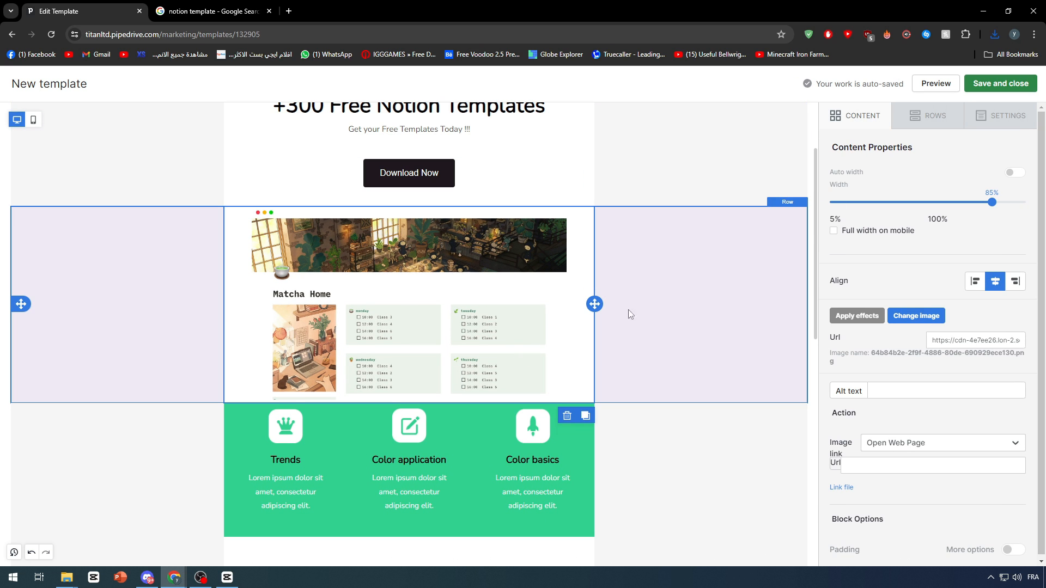
pyautogui.scroll(-3, 852, 441)
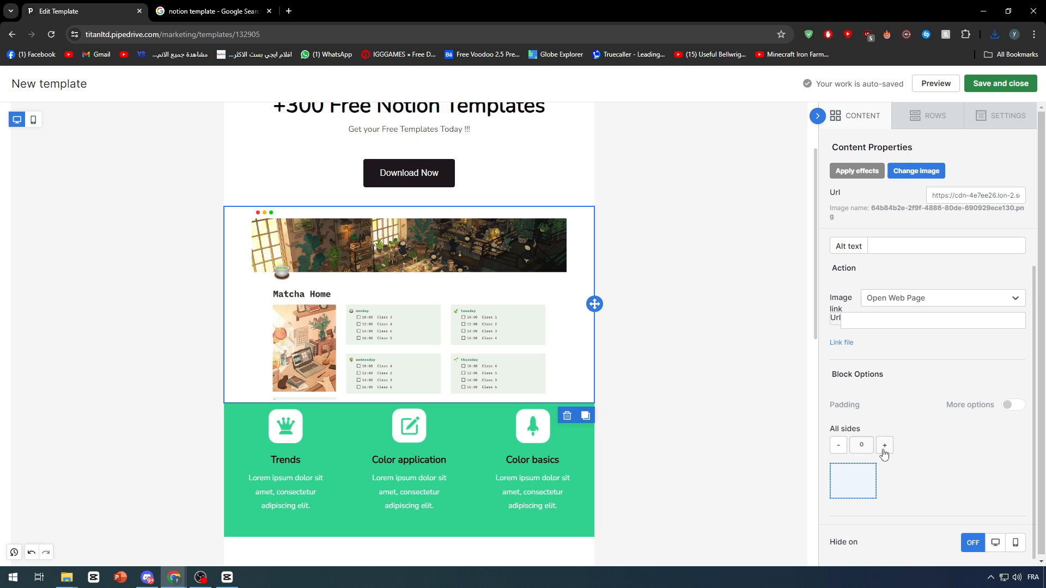
pyautogui.click(885, 445)
pyautogui.click(884, 446)
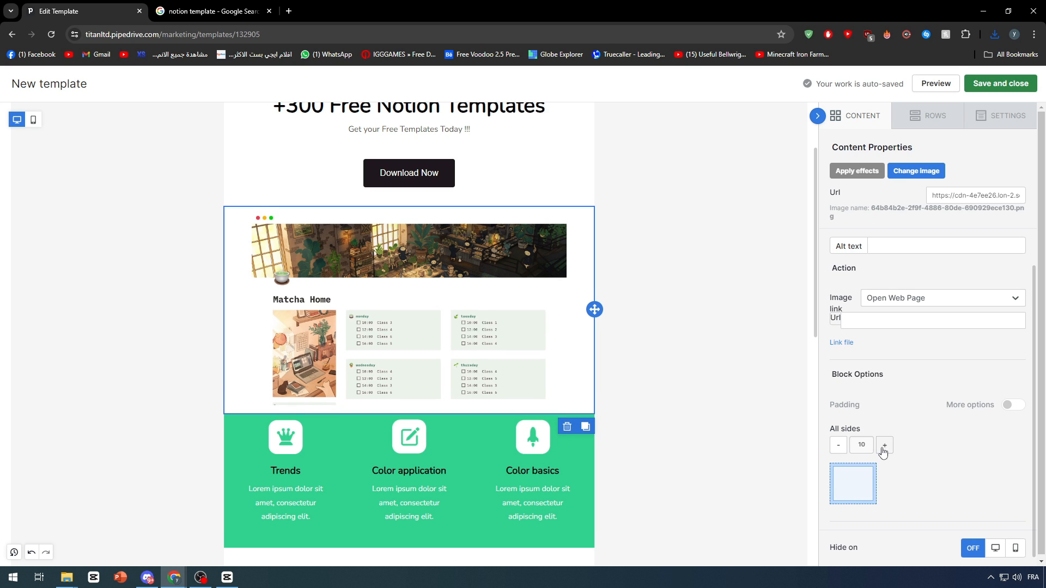
# Reduce the Matcha Home image block's padding to 0 on all sides.
pyautogui.click(838, 446)
pyautogui.click(839, 446)
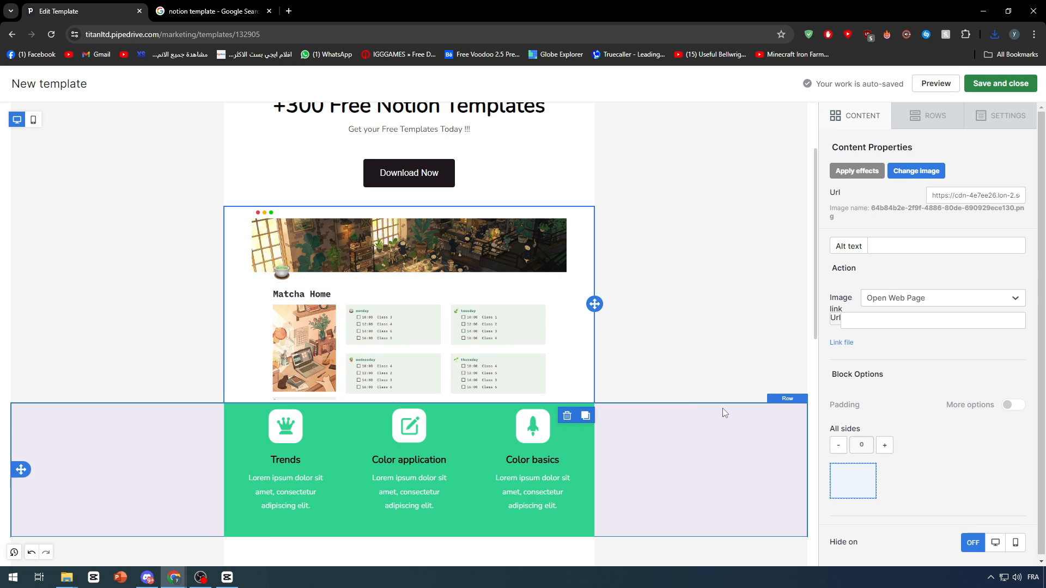
# Try placing an empty two-column row between the Download Now button and the Matcha Home image, and delete that row.
pyautogui.scroll(3, 906, 315)
pyautogui.click(933, 116)
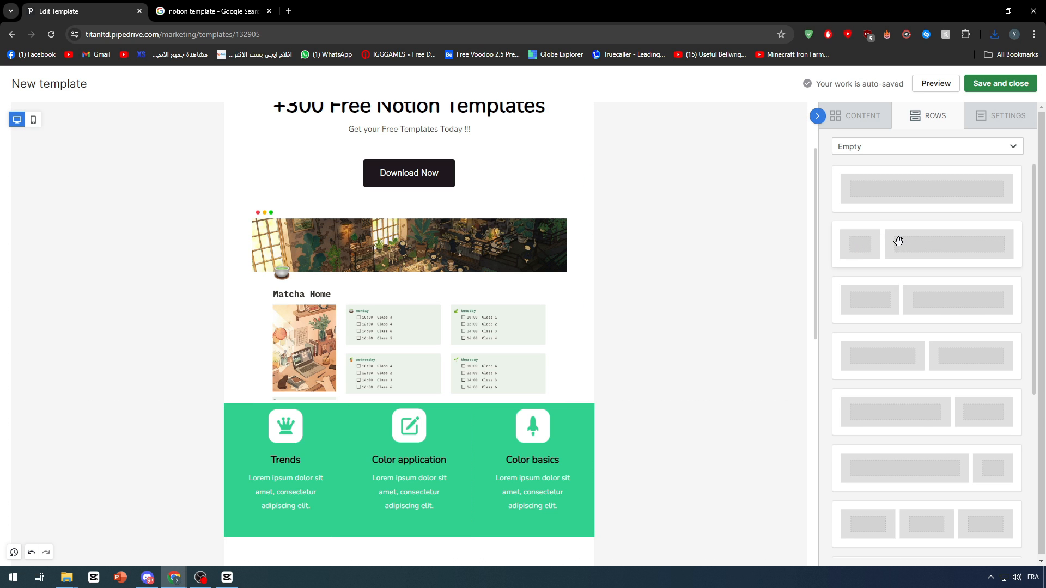
pyautogui.moveTo(886, 294); pyautogui.dragTo(421, 222)
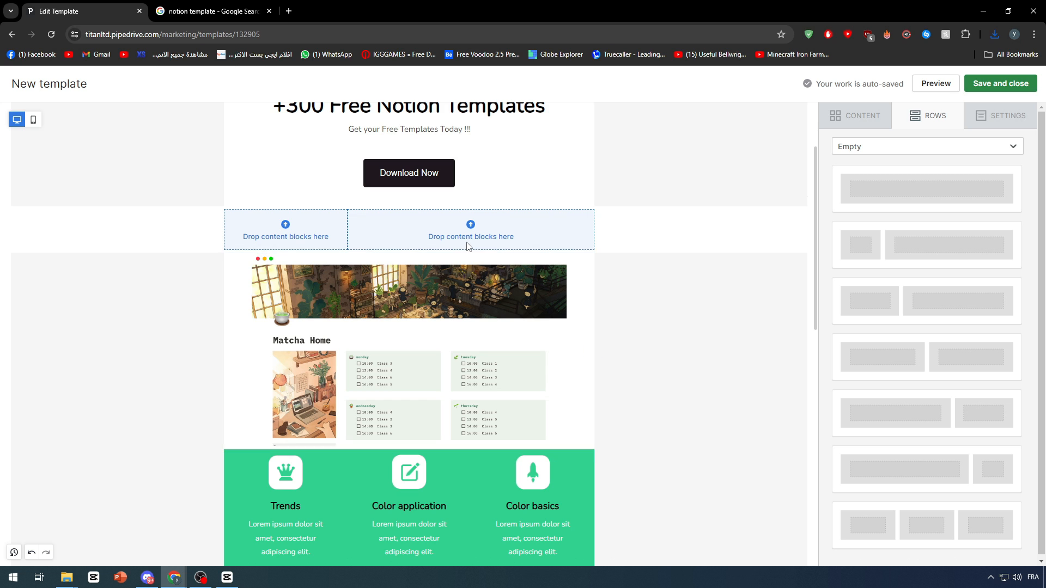
pyautogui.click(740, 240)
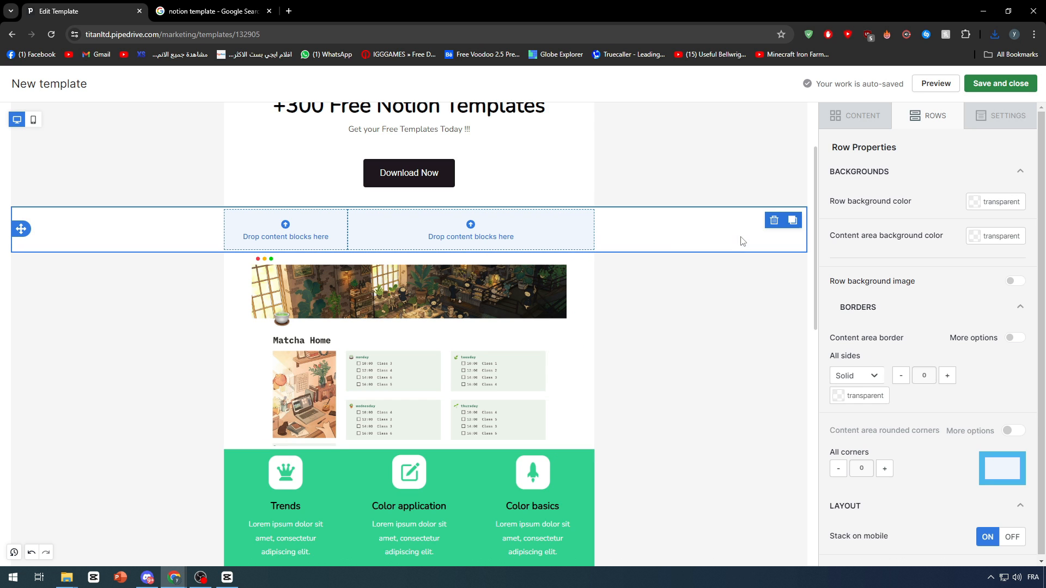
pyautogui.click(777, 224)
pyautogui.click(562, 408)
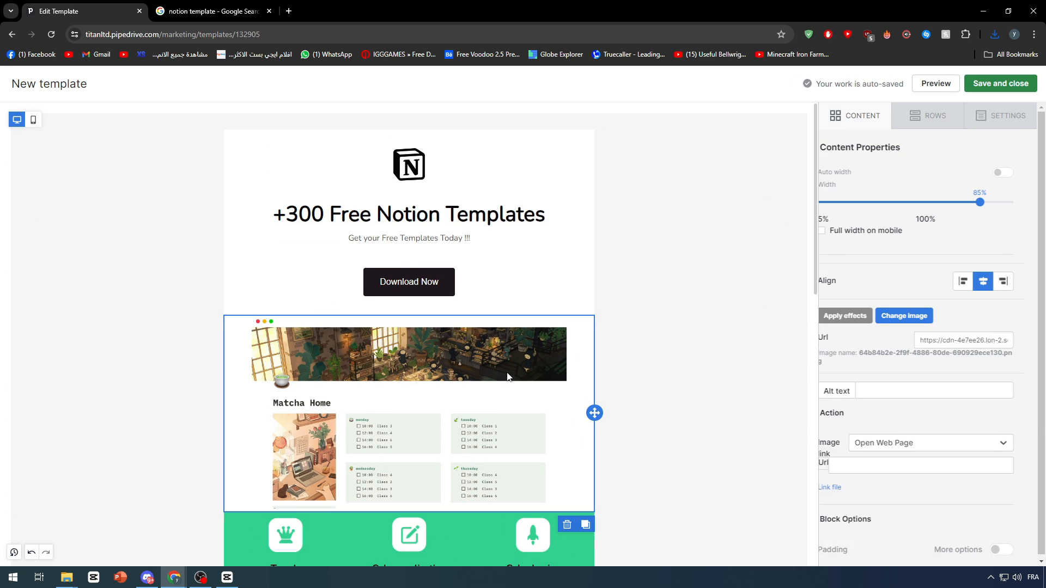
pyautogui.click(162, 303)
pyautogui.scroll(-2, 163, 306)
pyautogui.click(140, 381)
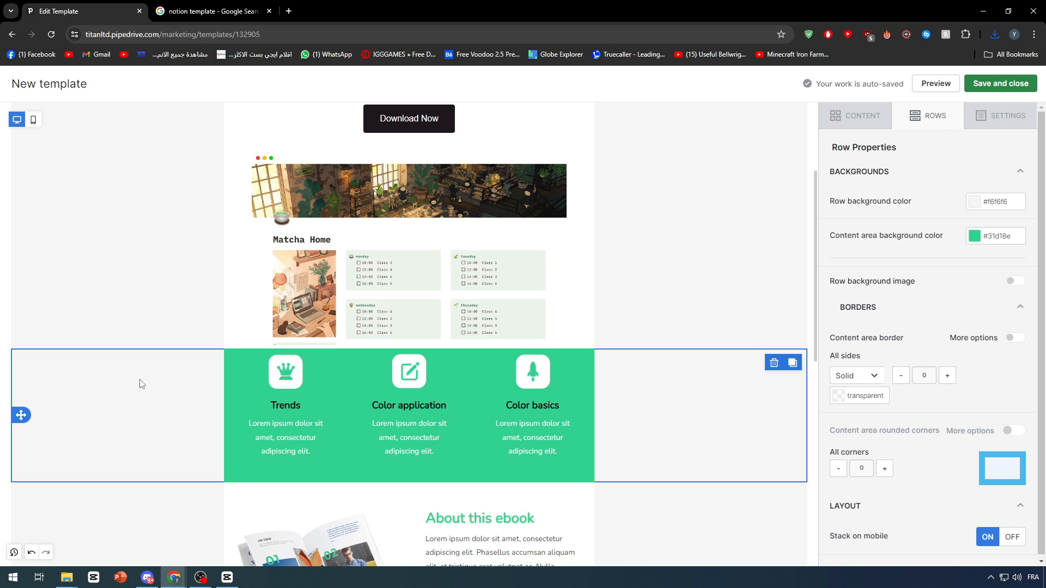
# Inspect the replacement images and additional options available for the Color application icon, leaving the icon as it is.
pyautogui.click(282, 376)
pyautogui.click(440, 384)
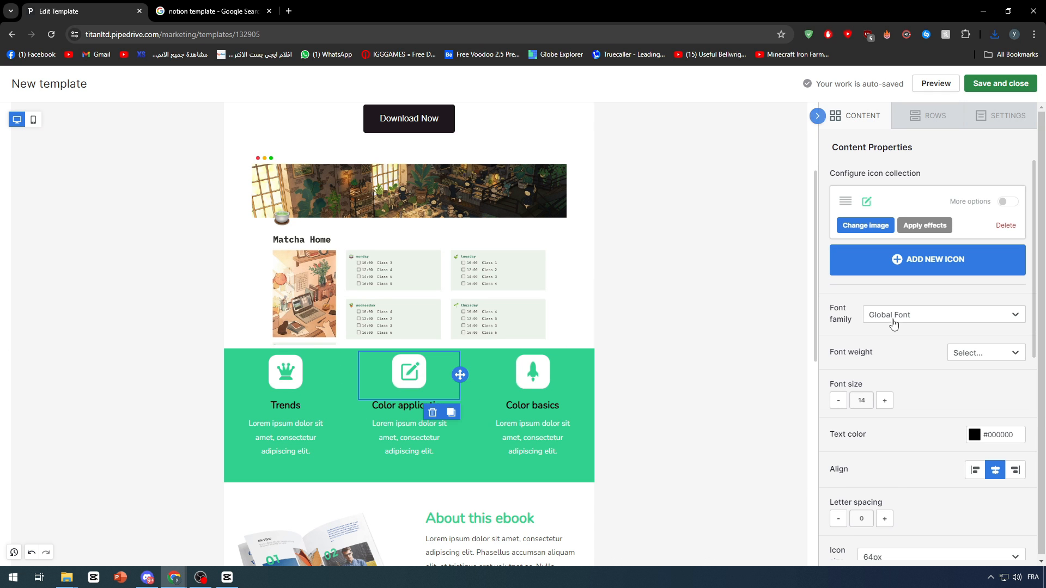
pyautogui.click(866, 205)
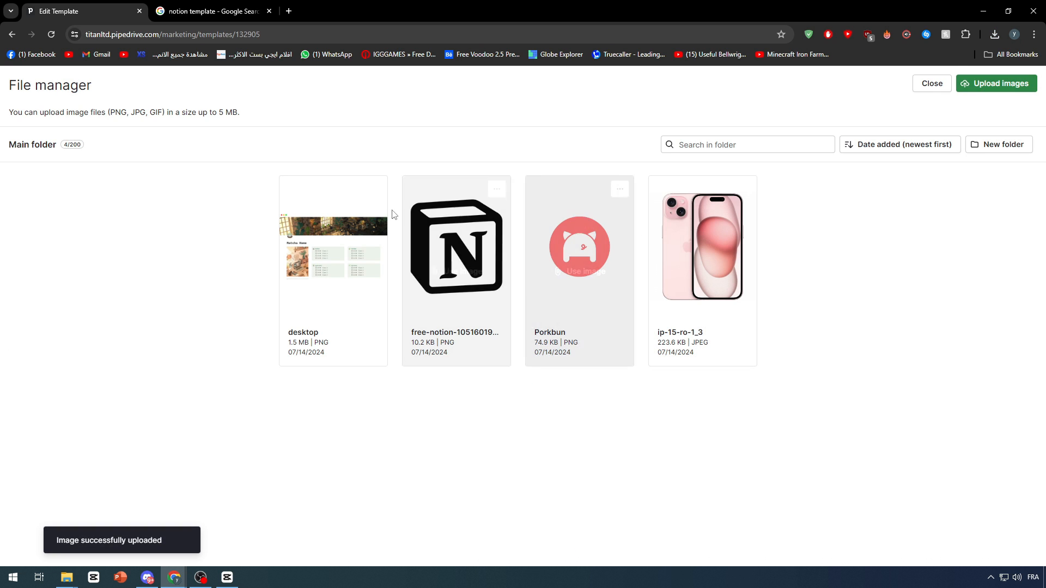
pyautogui.click(933, 84)
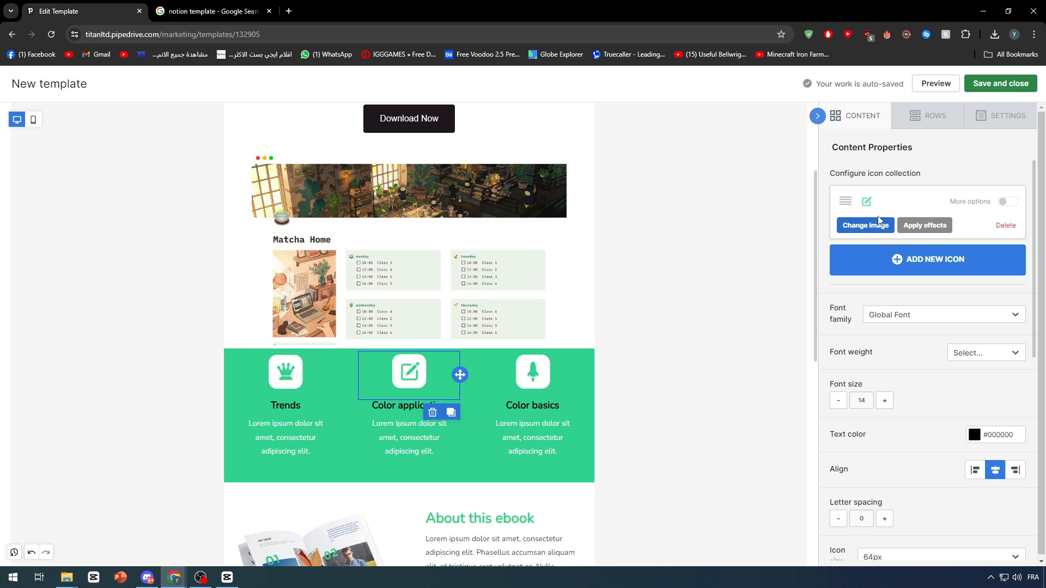
pyautogui.click(1005, 205)
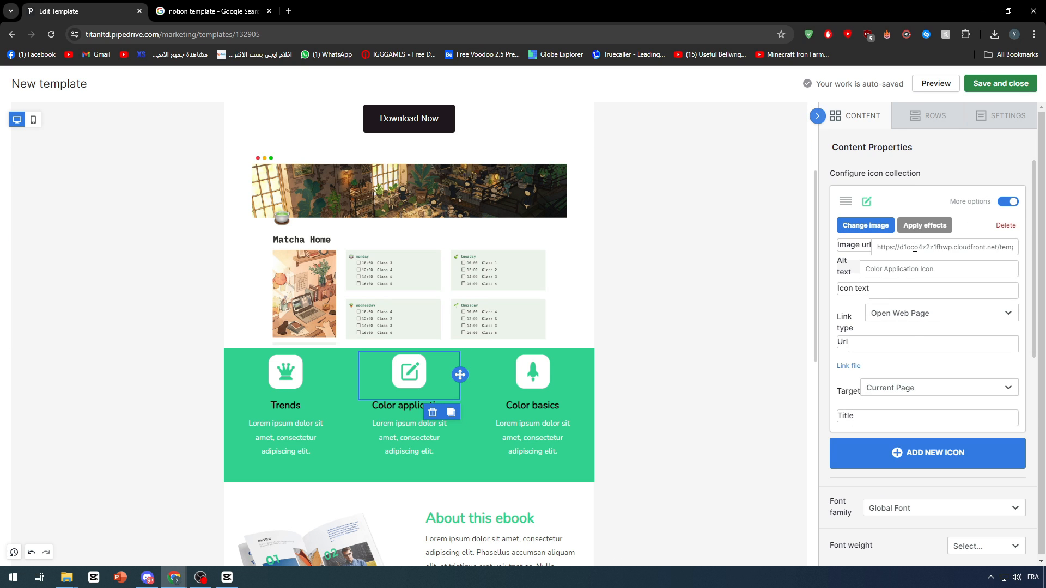
pyautogui.click(1011, 202)
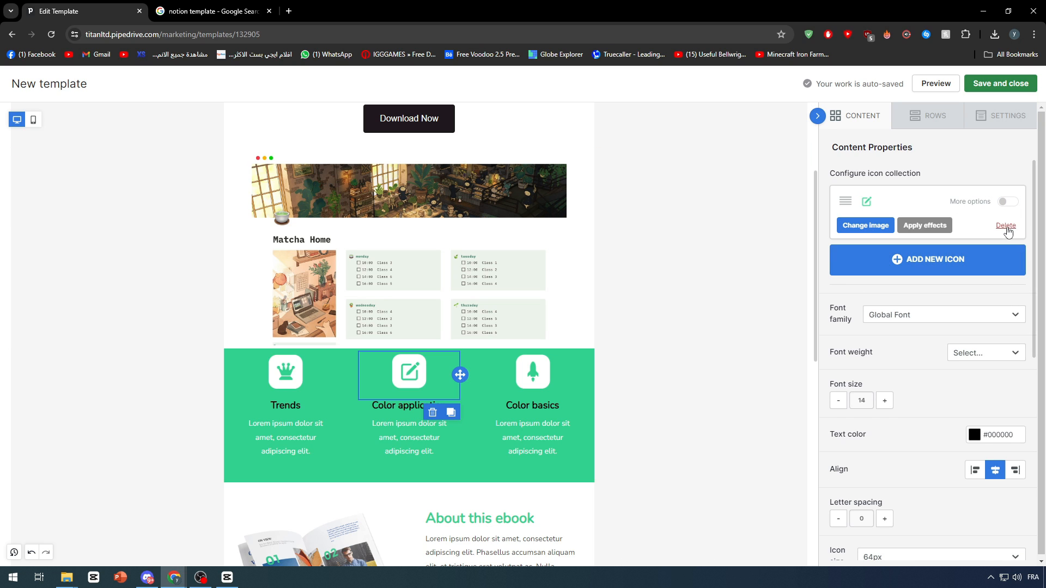
# Try adding a second icon beside the Color application icon, check its replacement images, and delete the added icon.
pyautogui.click(909, 263)
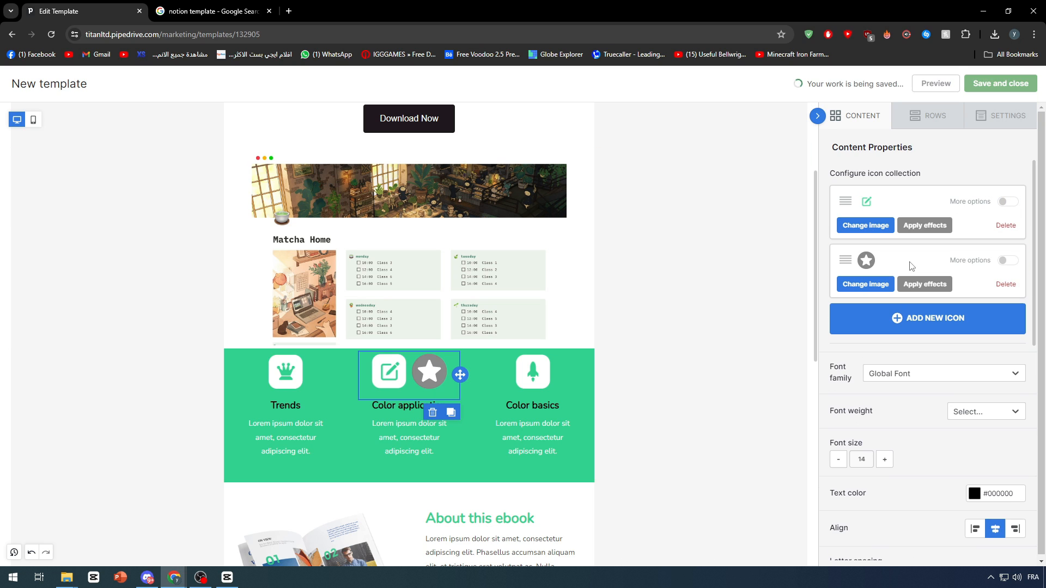
pyautogui.click(865, 263)
pyautogui.click(932, 86)
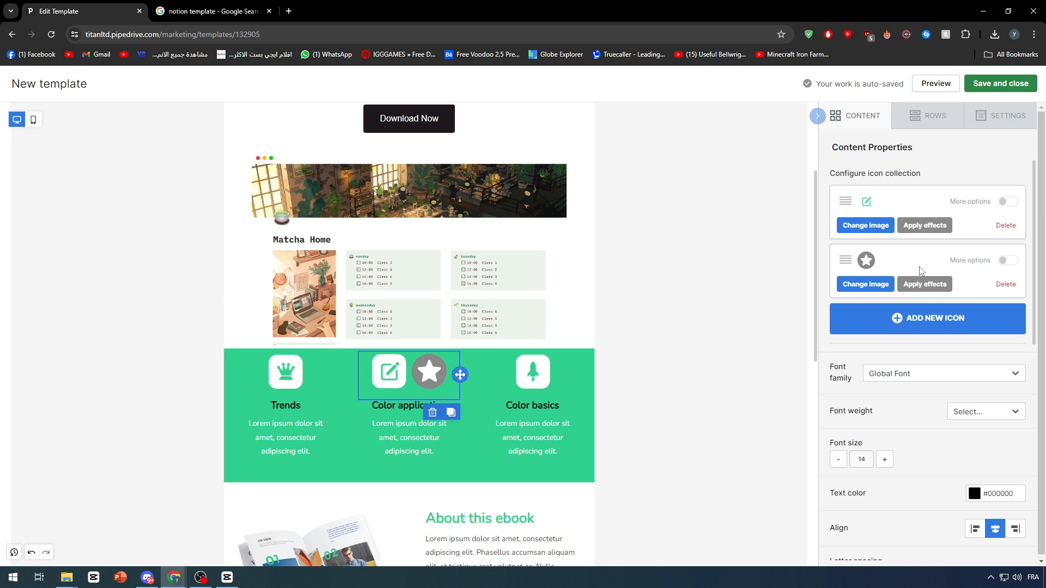
pyautogui.click(1005, 284)
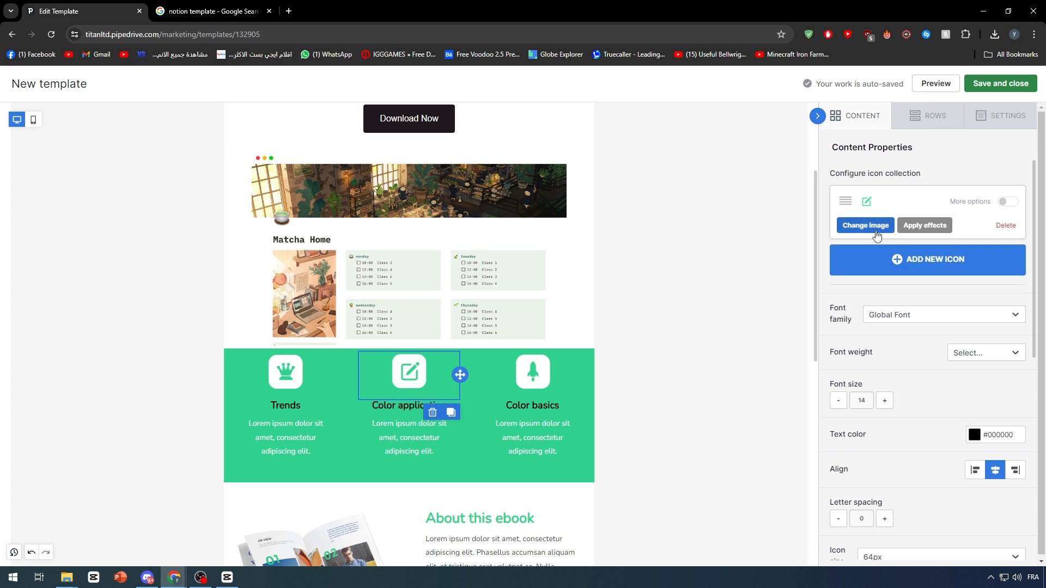
# Examine the Color application icon block's font, alignment, size, spacing and padding settings.
pyautogui.moveTo(843, 202); pyautogui.dragTo(962, 261)
pyautogui.scroll(-3, 962, 272)
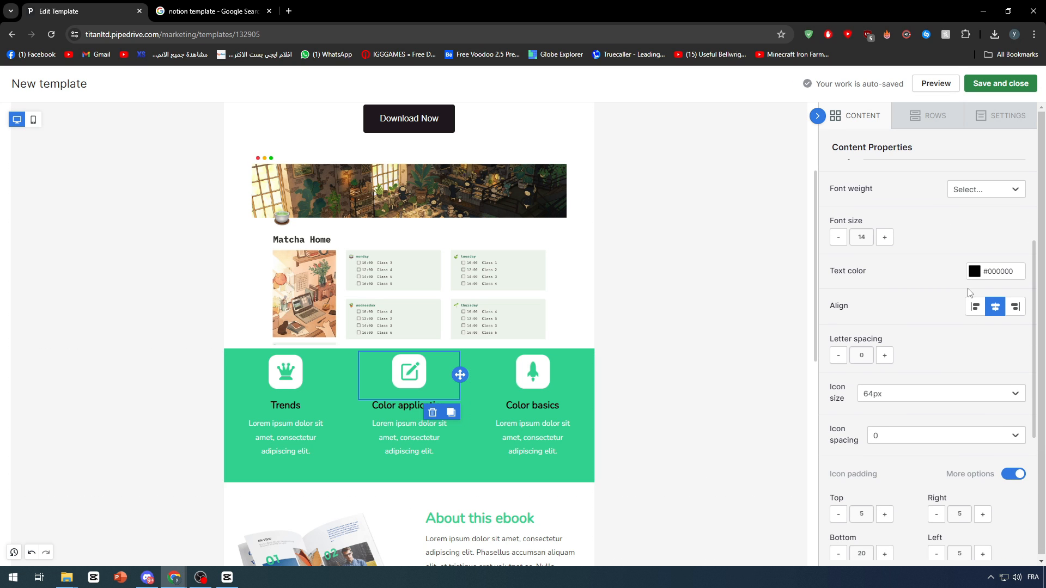
pyautogui.scroll(-5, 924, 278)
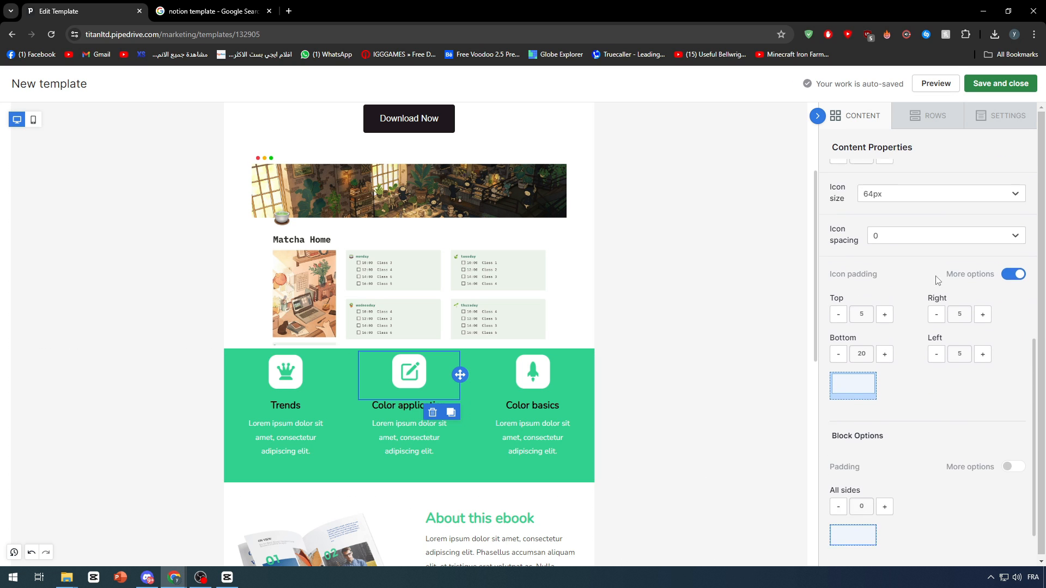
pyautogui.scroll(8, 964, 289)
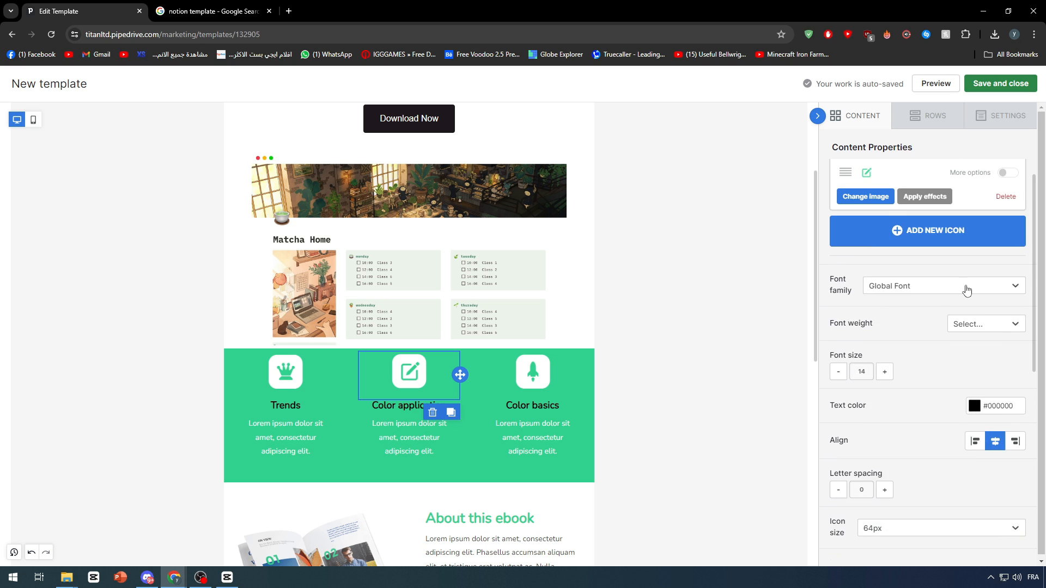
pyautogui.click(670, 299)
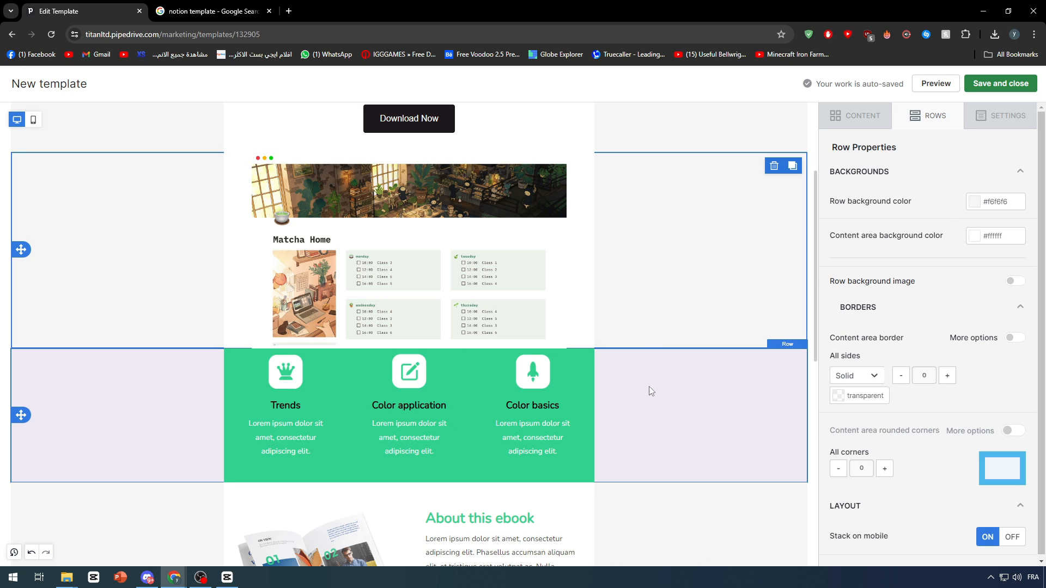
pyautogui.click(210, 375)
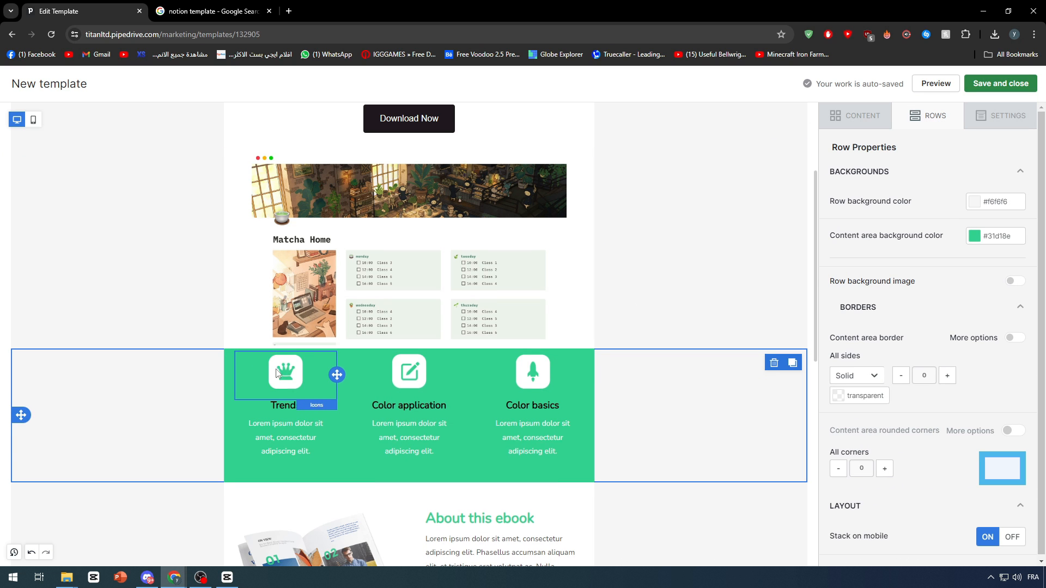
# Delete the slanted divider image between the Visit website button and the About the author section.
pyautogui.scroll(-2, 276, 373)
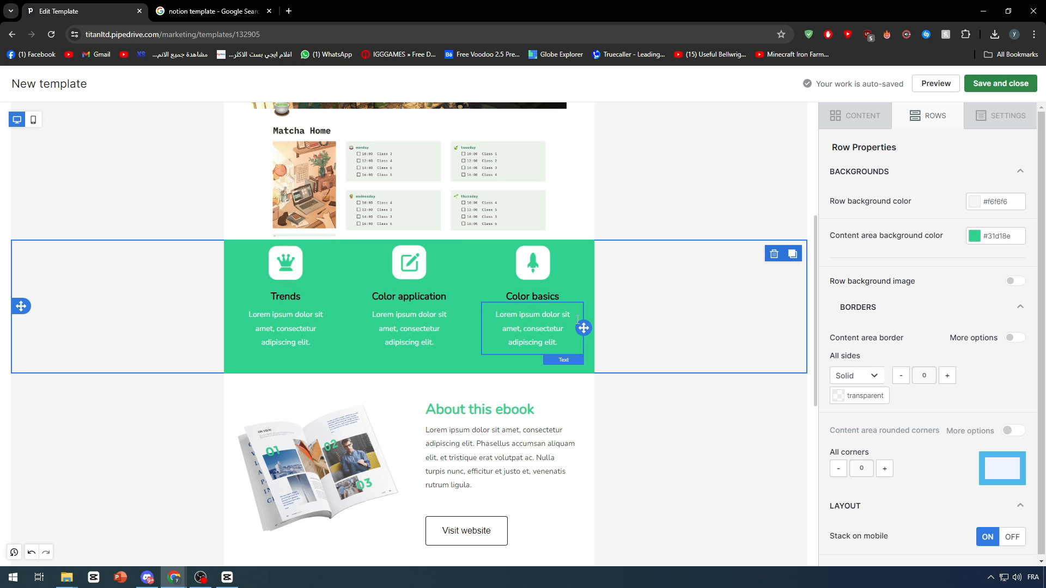
pyautogui.scroll(-3, 392, 305)
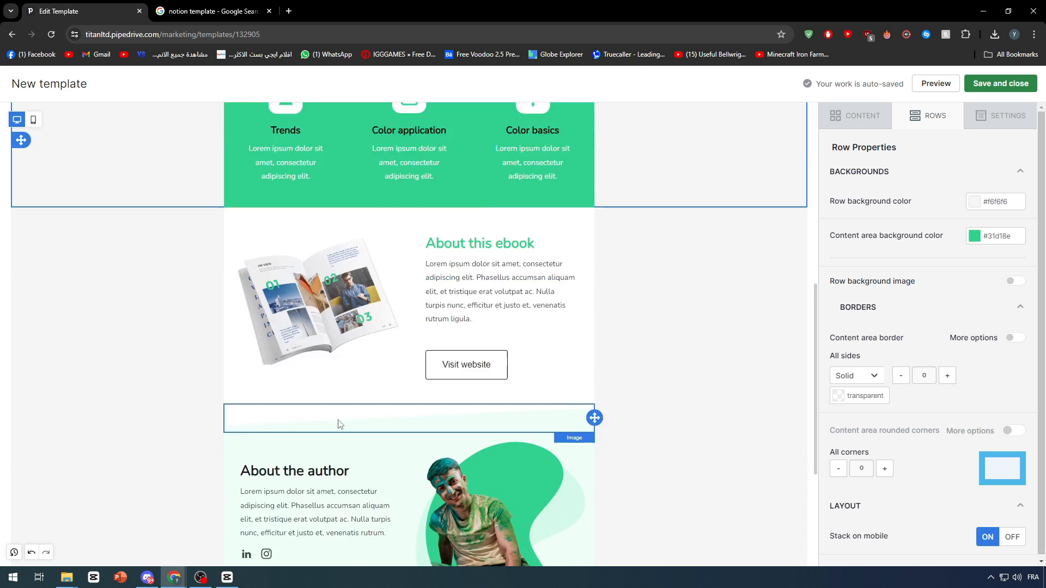
pyautogui.scroll(-3, 339, 423)
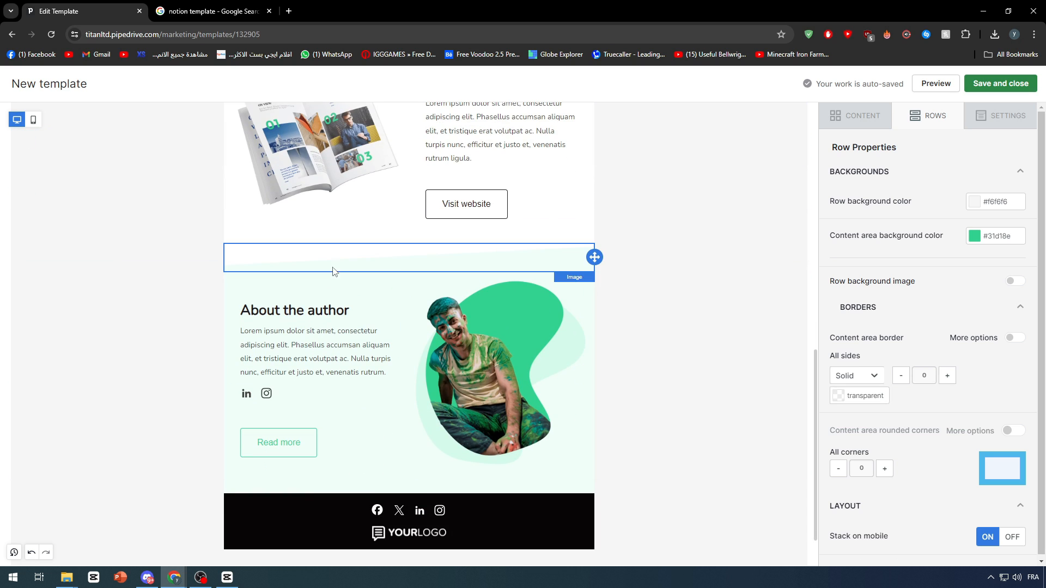
pyautogui.click(334, 267)
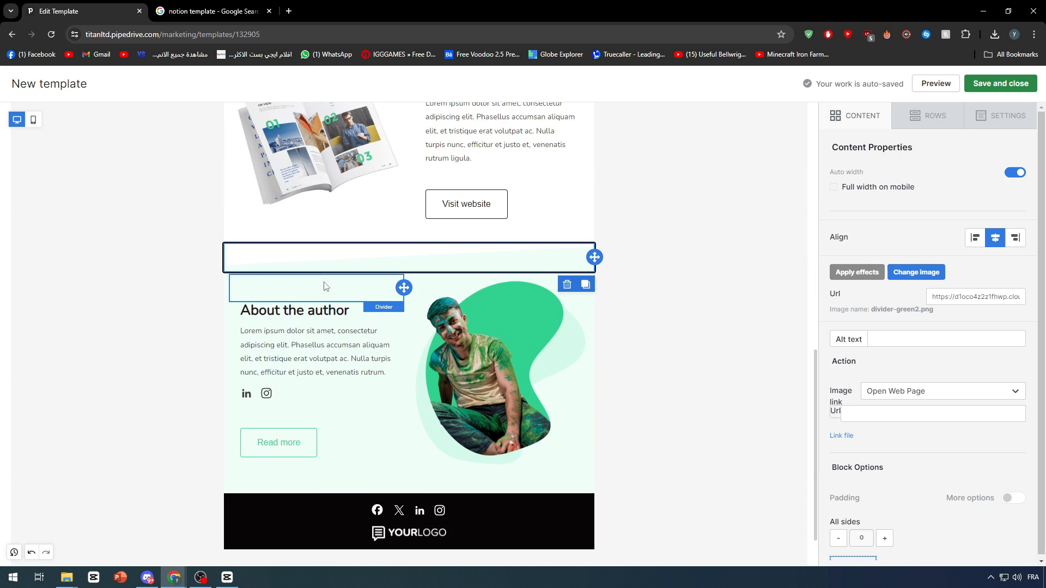
pyautogui.click(566, 284)
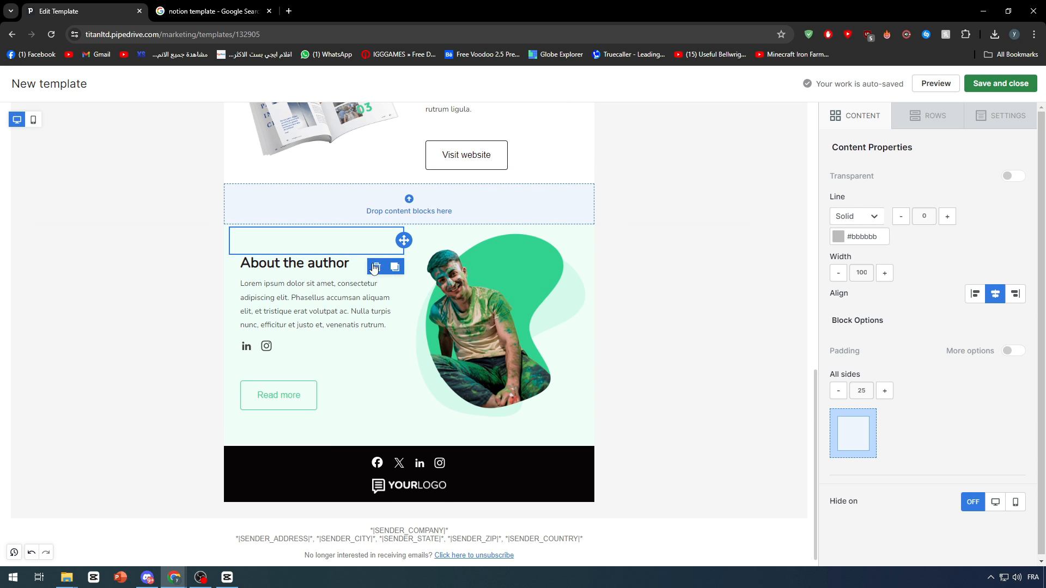
# Delete the divider above the About the author heading and remove the whole About the author row.
pyautogui.click(376, 267)
pyautogui.click(355, 420)
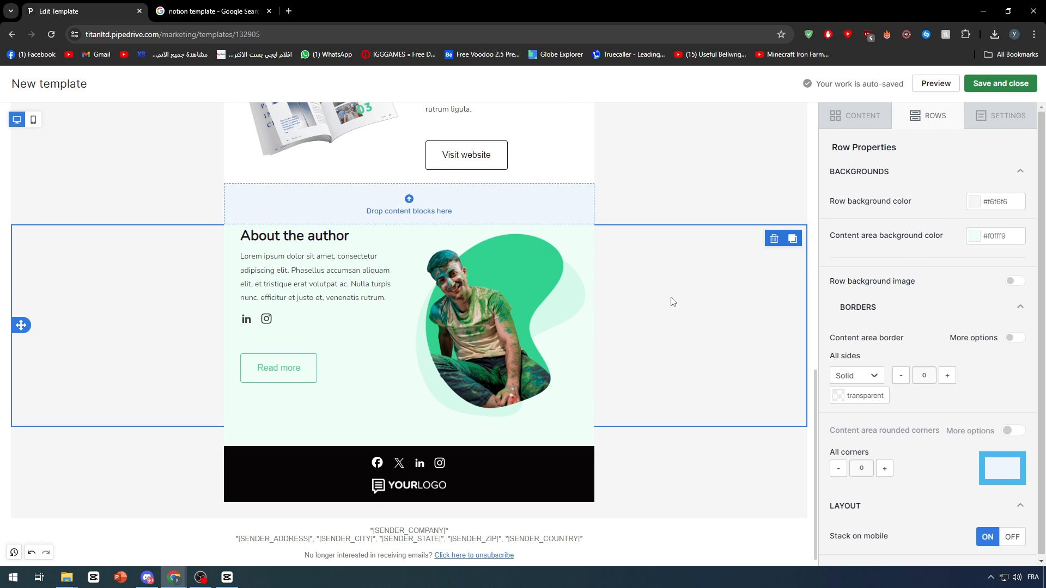
pyautogui.click(774, 239)
# Delete the green row containing the Trends, Color application and Color basics columns.
pyautogui.scroll(5, 633, 248)
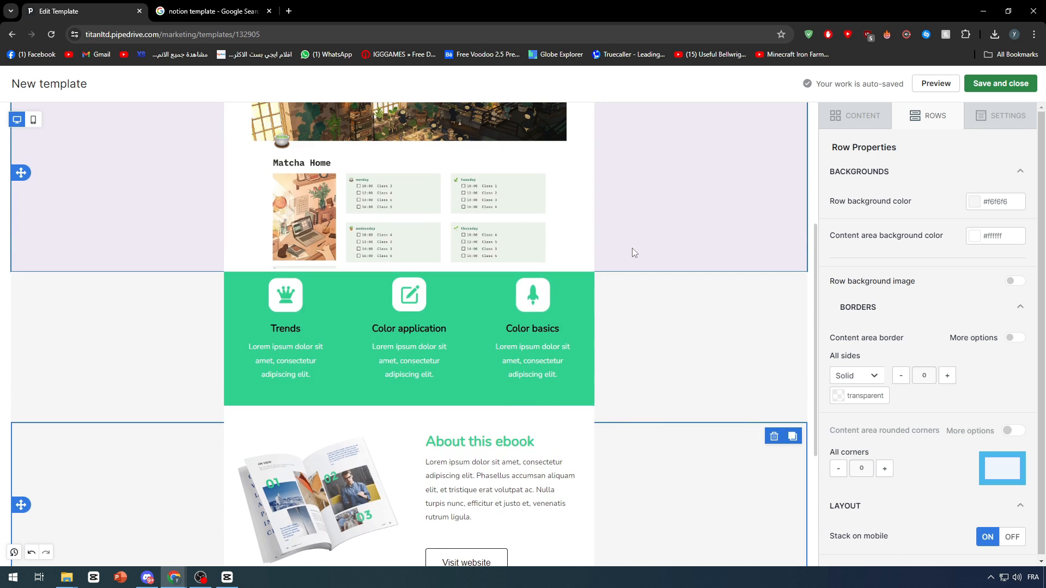
pyautogui.scroll(3, 621, 322)
pyautogui.scroll(-3, 609, 391)
pyautogui.click(587, 361)
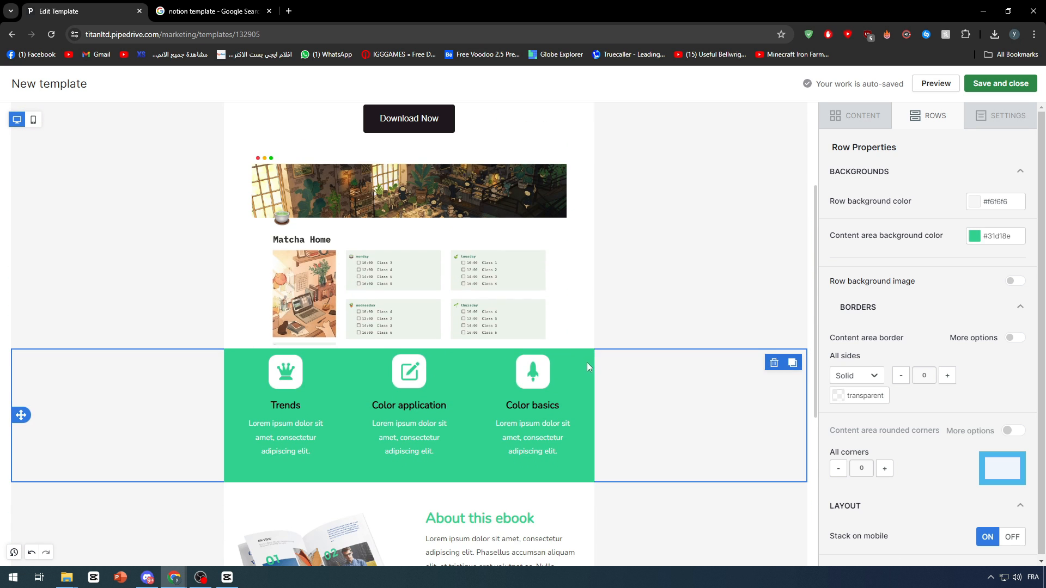
pyautogui.click(774, 365)
# Review the template's layout from the Notion logo down to the About this ebook section.
pyautogui.scroll(1, 599, 387)
pyautogui.scroll(2, 490, 272)
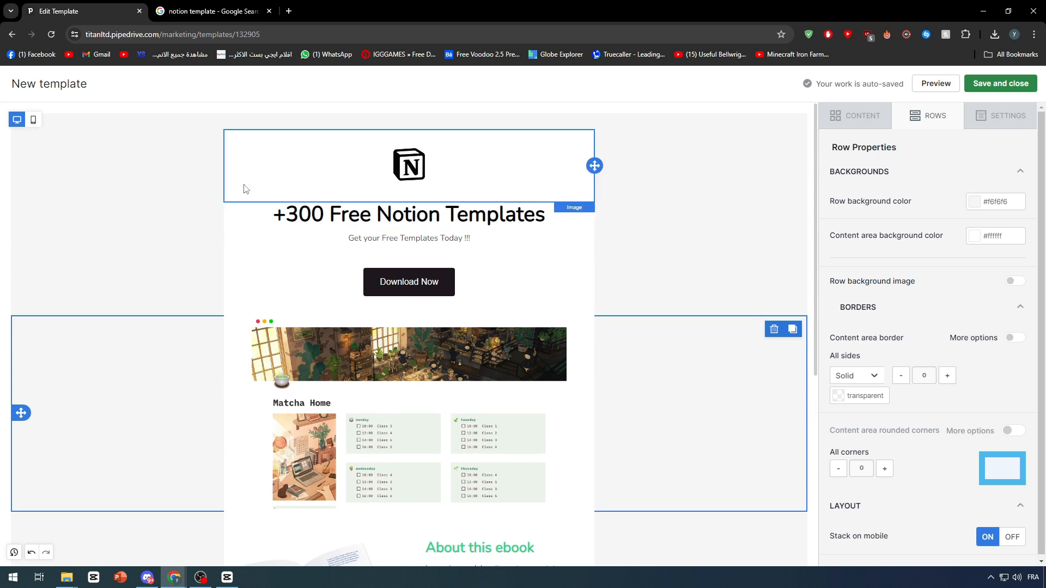
pyautogui.scroll(-5, 349, 263)
pyautogui.scroll(3, 423, 241)
pyautogui.click(196, 372)
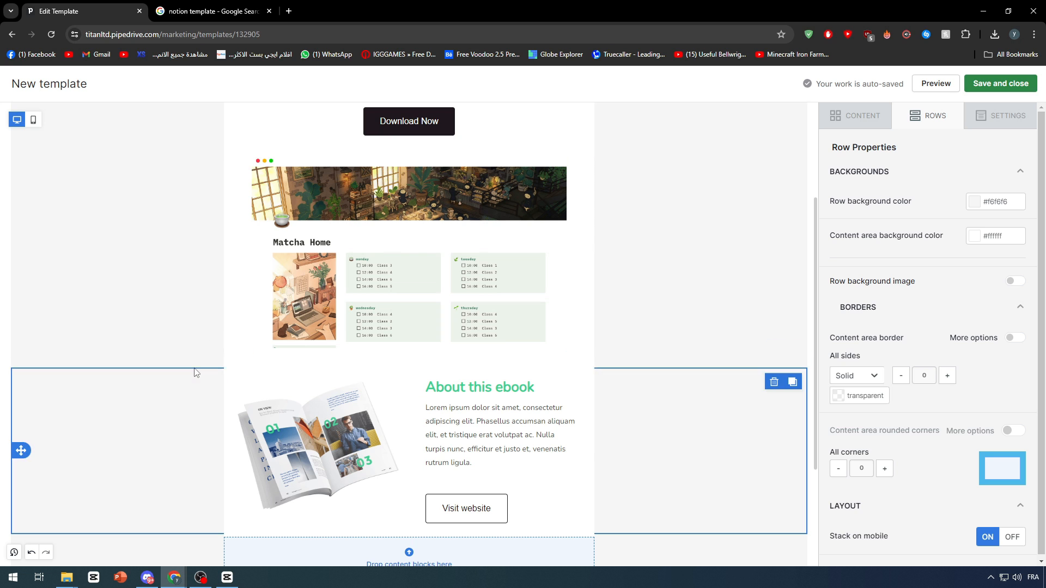
pyautogui.click(671, 171)
pyautogui.scroll(3, 653, 180)
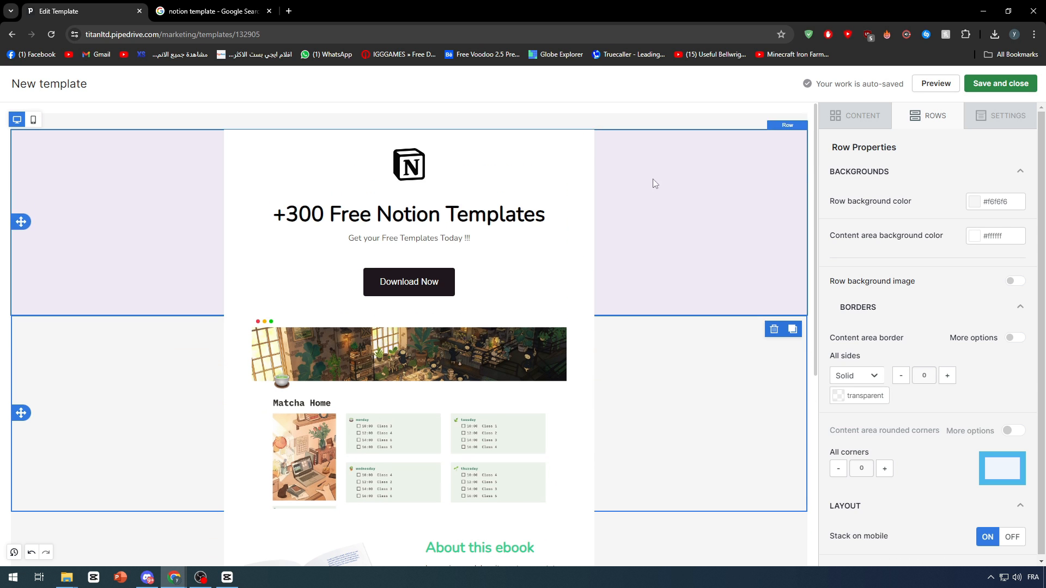
pyautogui.click(691, 210)
# Delete the thin divider block on the pale green background just above the black footer.
pyautogui.scroll(-6, 445, 284)
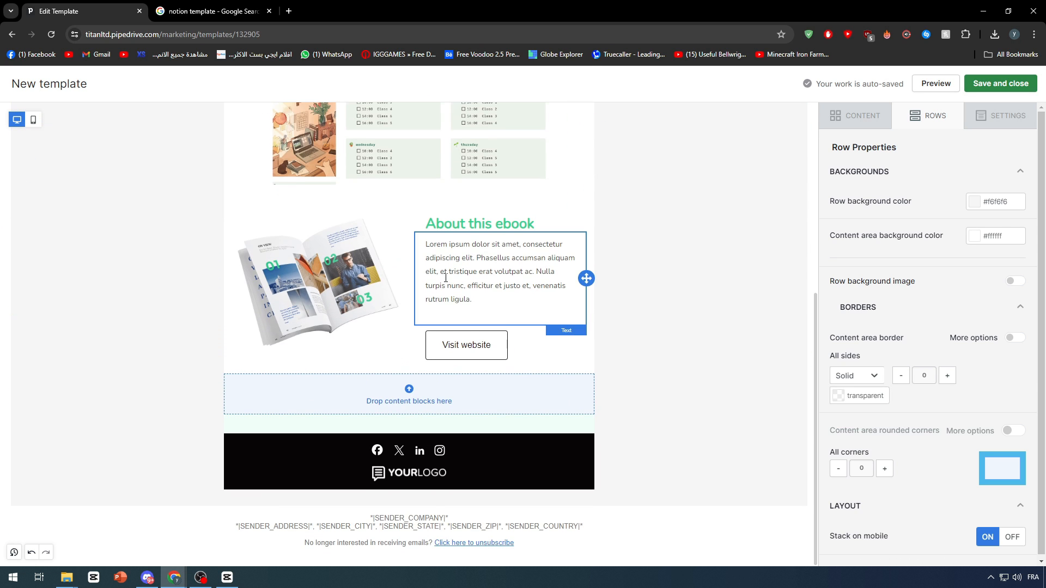
pyautogui.click(501, 423)
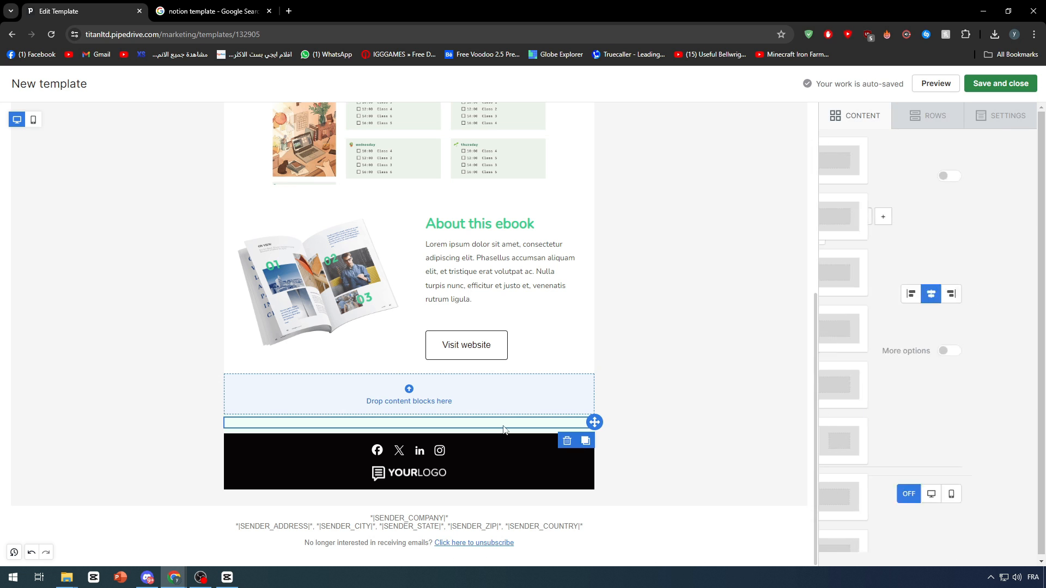
pyautogui.click(566, 442)
# Delete the two empty rows between the About this ebook section and the black footer.
pyautogui.click(565, 431)
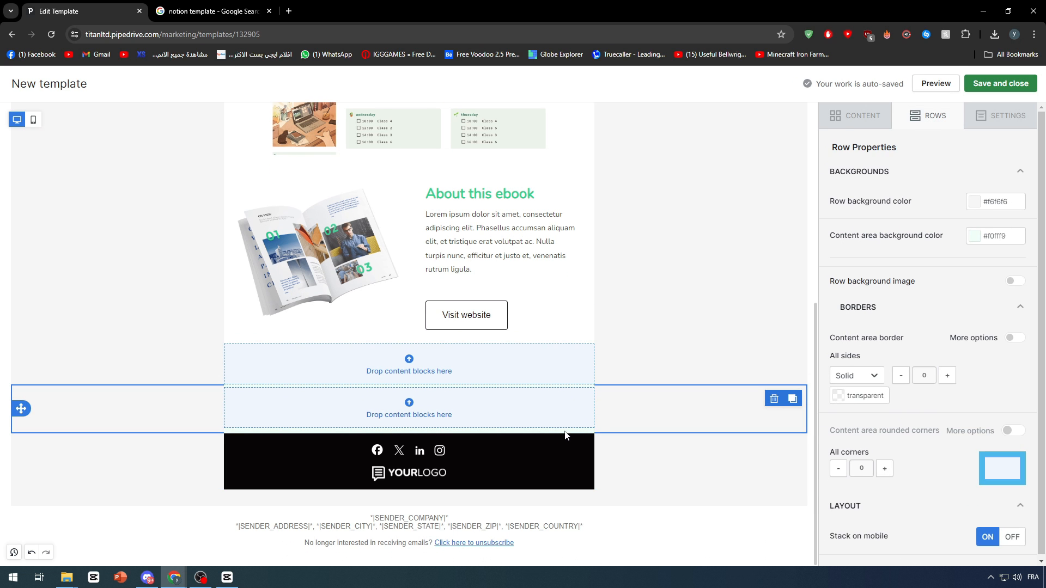
pyautogui.click(774, 401)
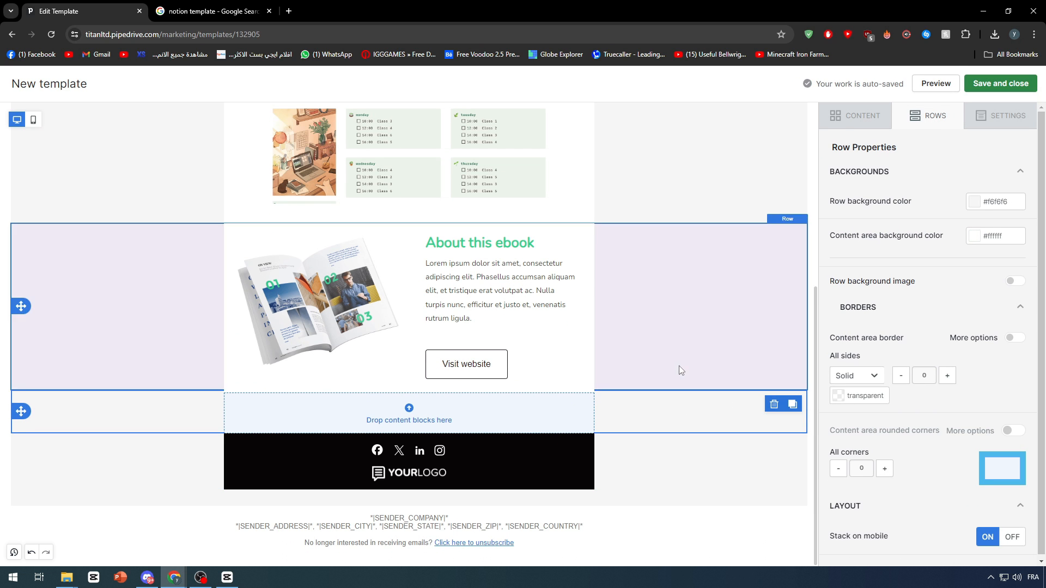
pyautogui.click(773, 403)
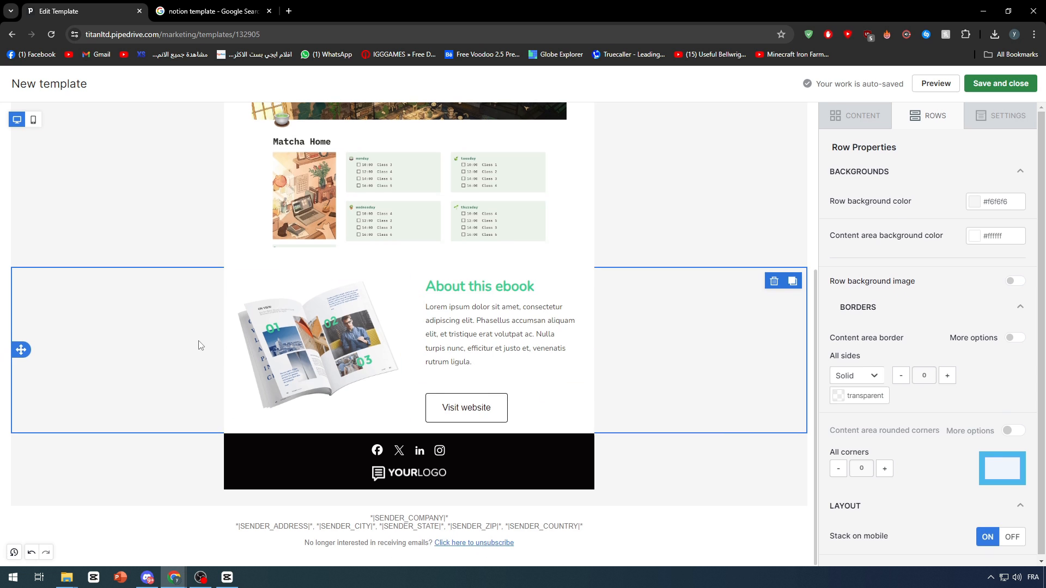
pyautogui.scroll(5, 579, 284)
pyautogui.scroll(-4, 578, 297)
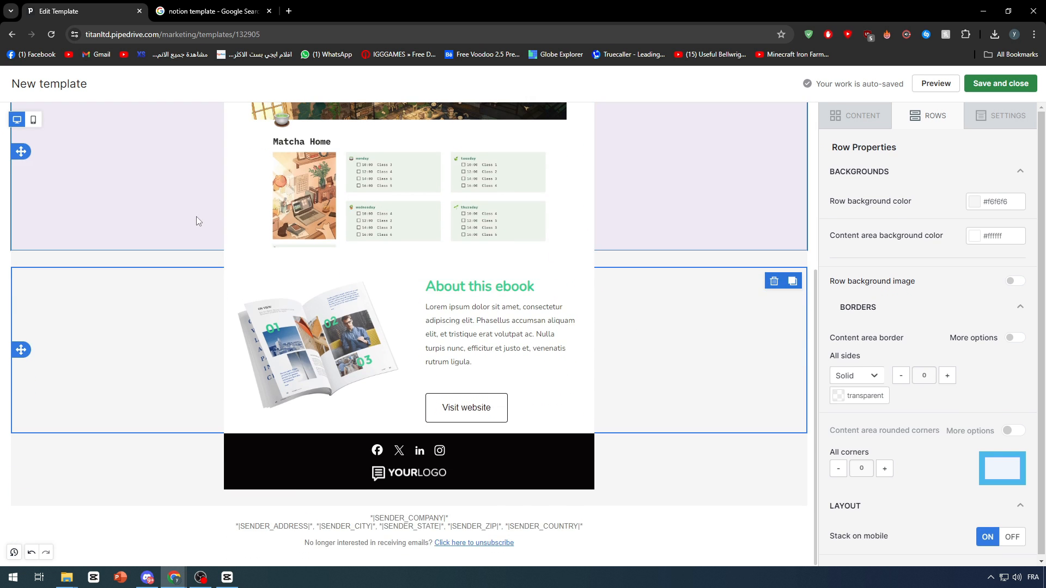
# Set the text color of the "About this ebook" heading to black.
pyautogui.scroll(4, 196, 217)
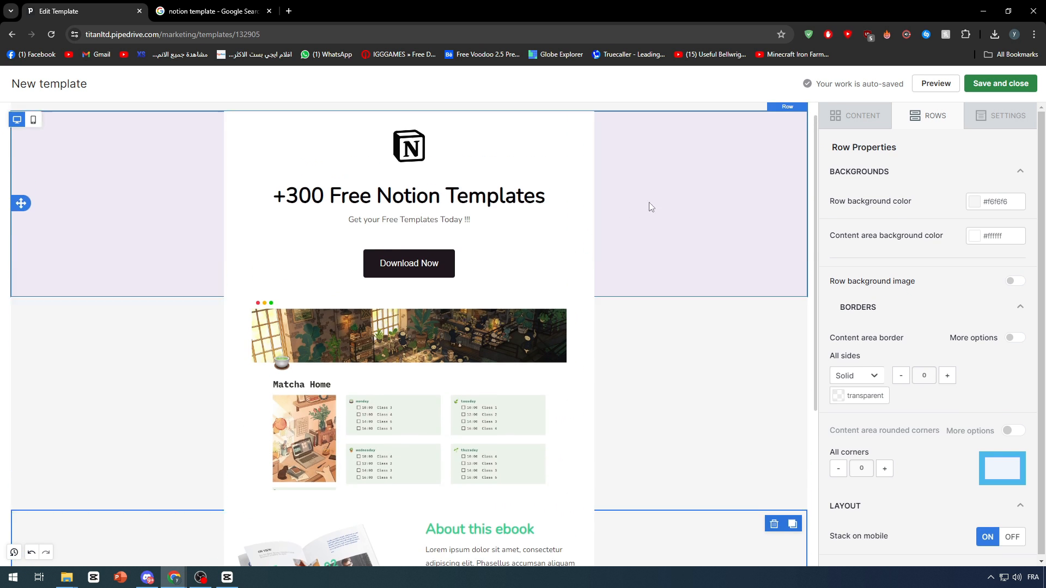
pyautogui.scroll(-3, 649, 206)
pyautogui.tripleClick(479, 325)
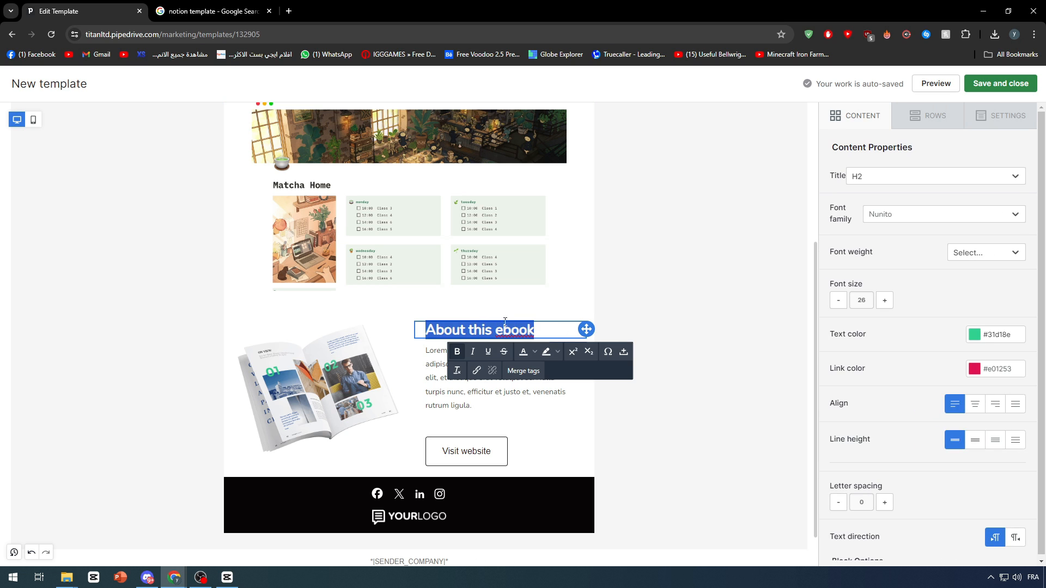
pyautogui.click(975, 335)
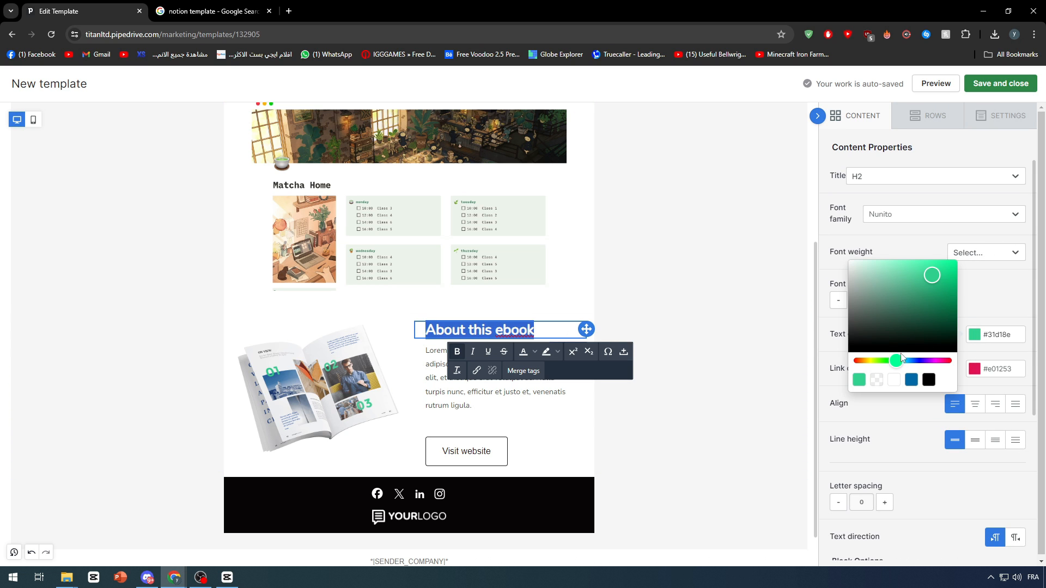
pyautogui.click(929, 380)
pyautogui.click(245, 250)
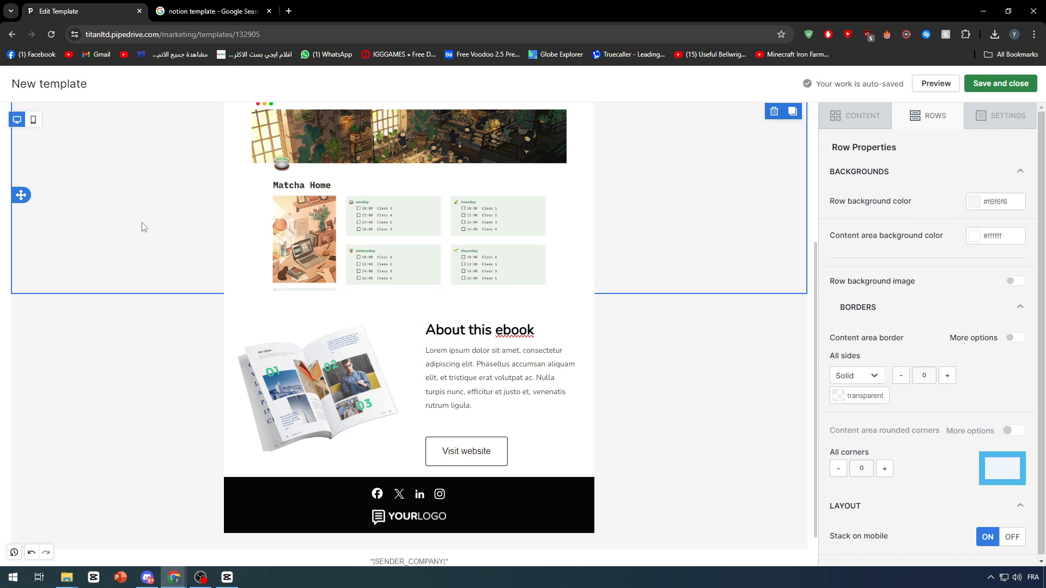
# Change the "About this ebook" heading text to "About these Templates".
pyautogui.rightClick(516, 334)
pyautogui.click(509, 333)
pyautogui.click(507, 333)
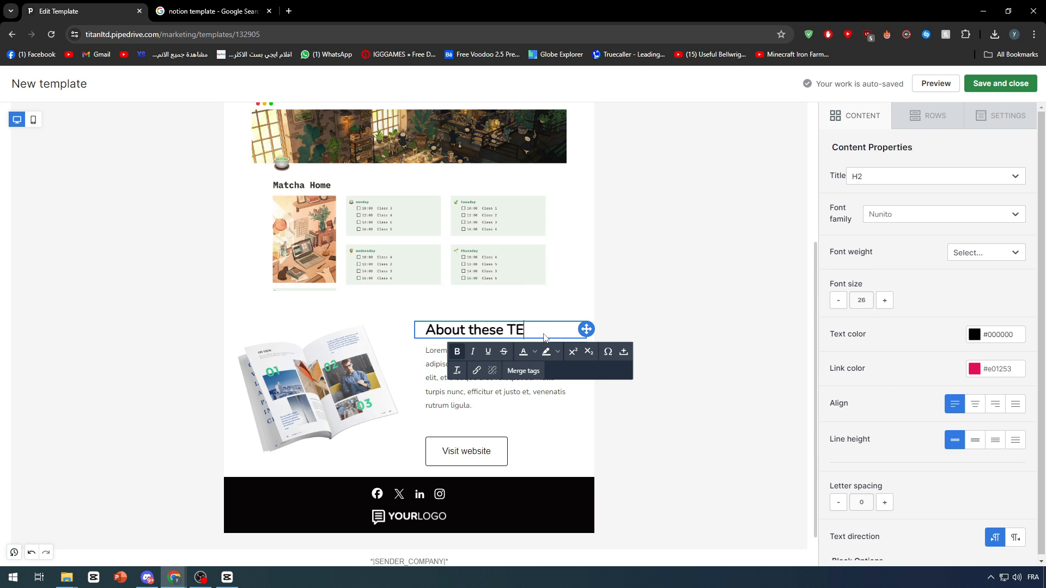
pyautogui.click(697, 329)
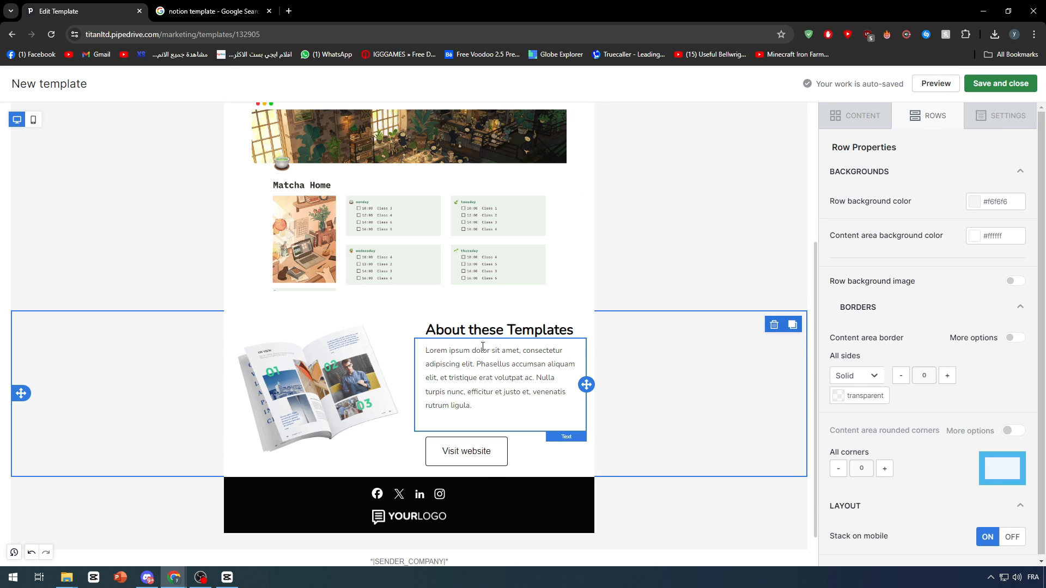
# Replace the "Visit website" button label with "Buy Now".
pyautogui.doubleClick(457, 452)
pyautogui.write('q')
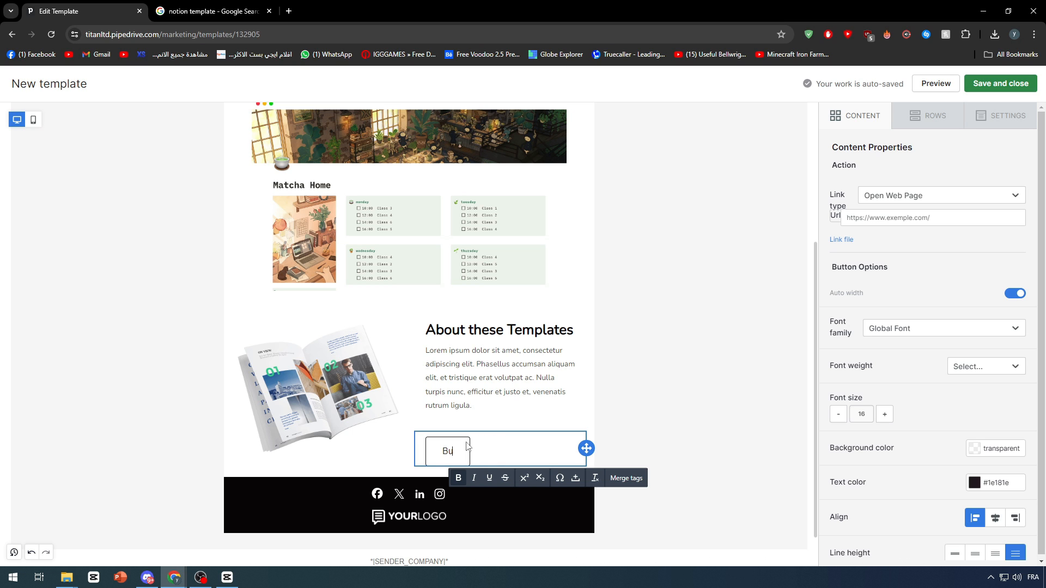
pyautogui.click(656, 322)
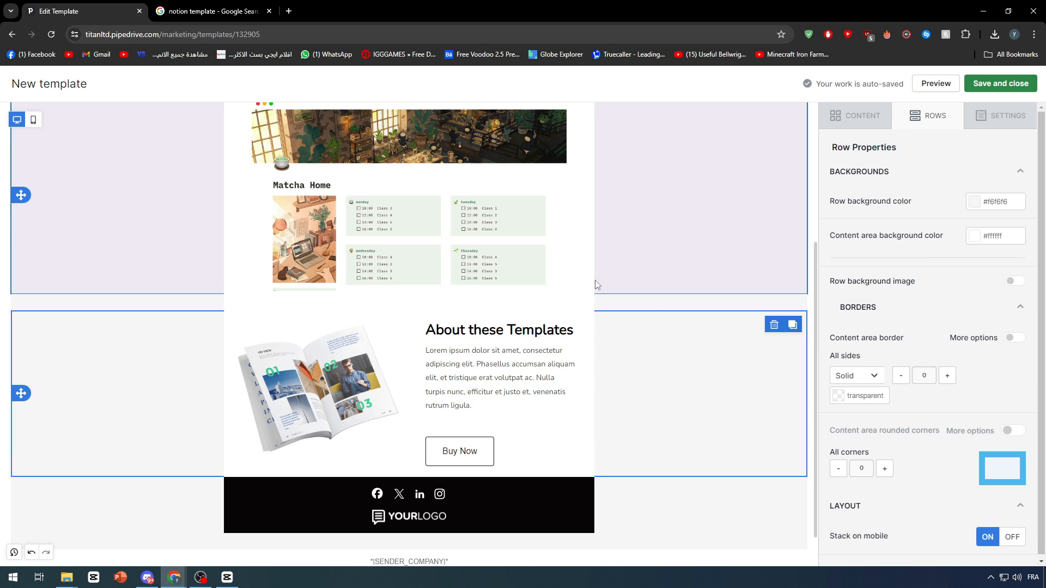
pyautogui.click(626, 542)
pyautogui.click(400, 521)
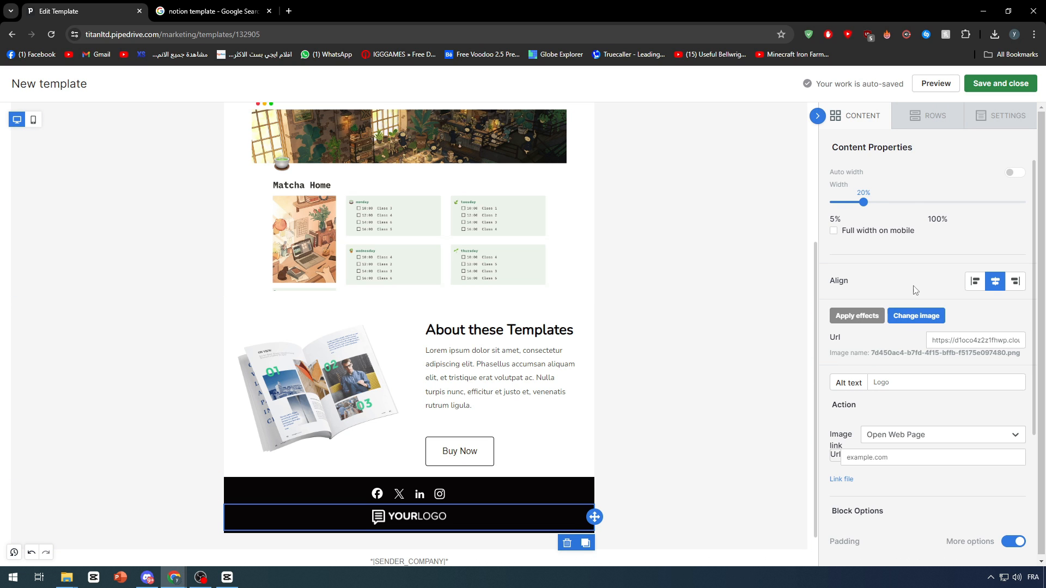
pyautogui.click(910, 320)
pyautogui.moveTo(460, 241)
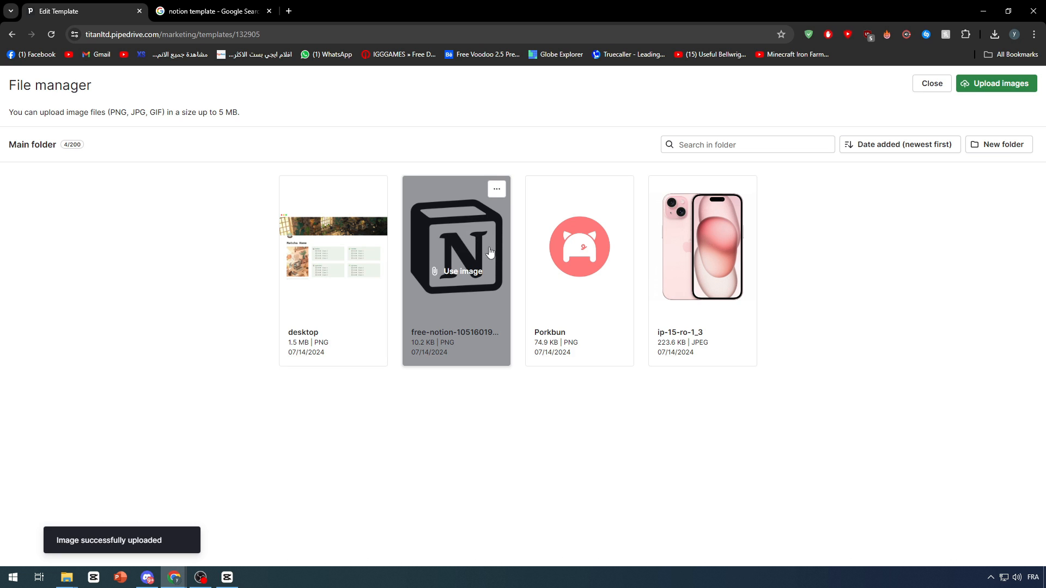
pyautogui.click(931, 85)
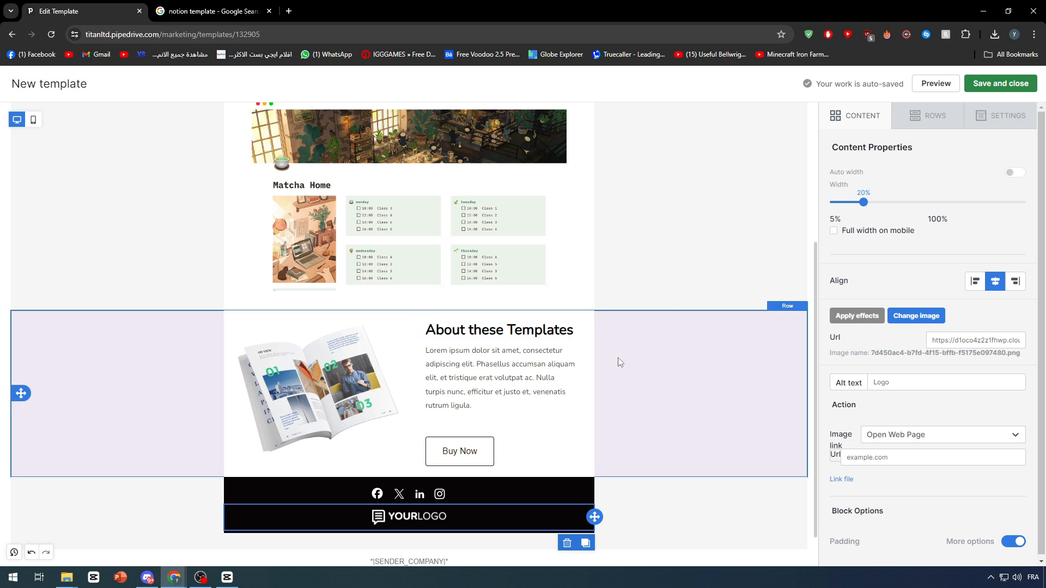
# Examine the text and link text settings of the unsubscribe footer below the black footer.
pyautogui.scroll(-1, 419, 507)
pyautogui.scroll(-1, 550, 527)
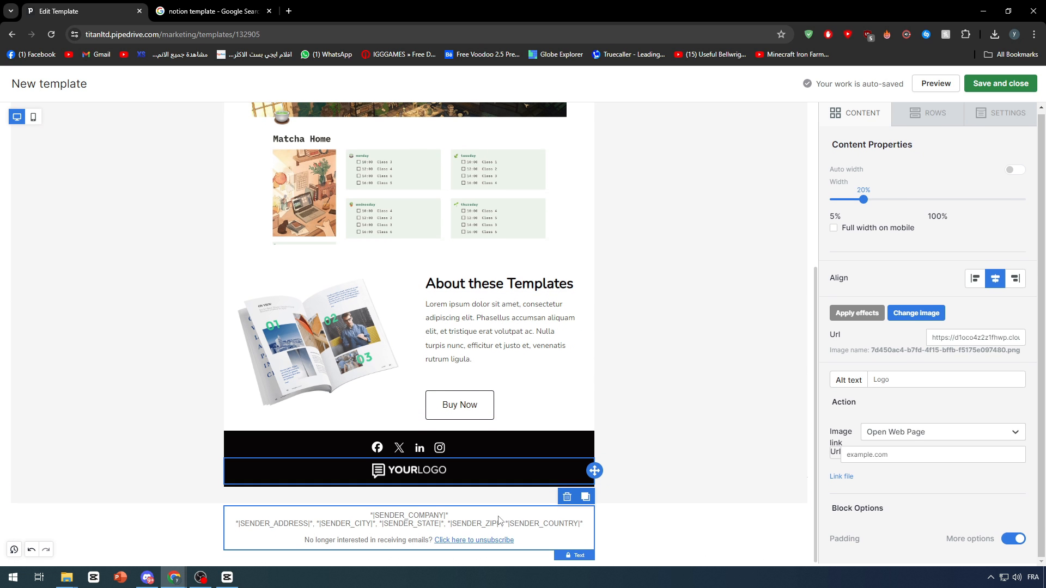
pyautogui.click(425, 525)
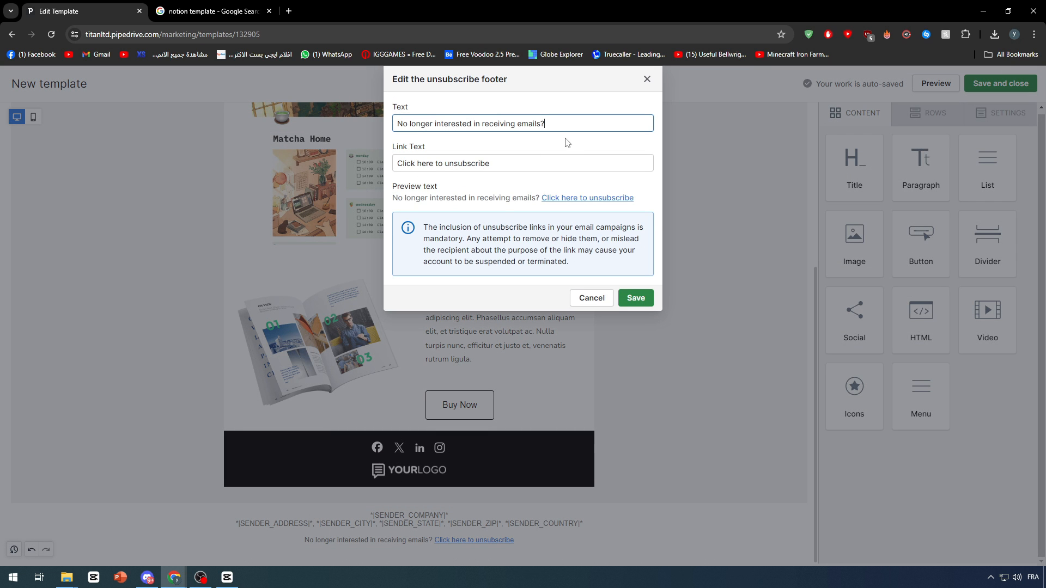
pyautogui.click(588, 299)
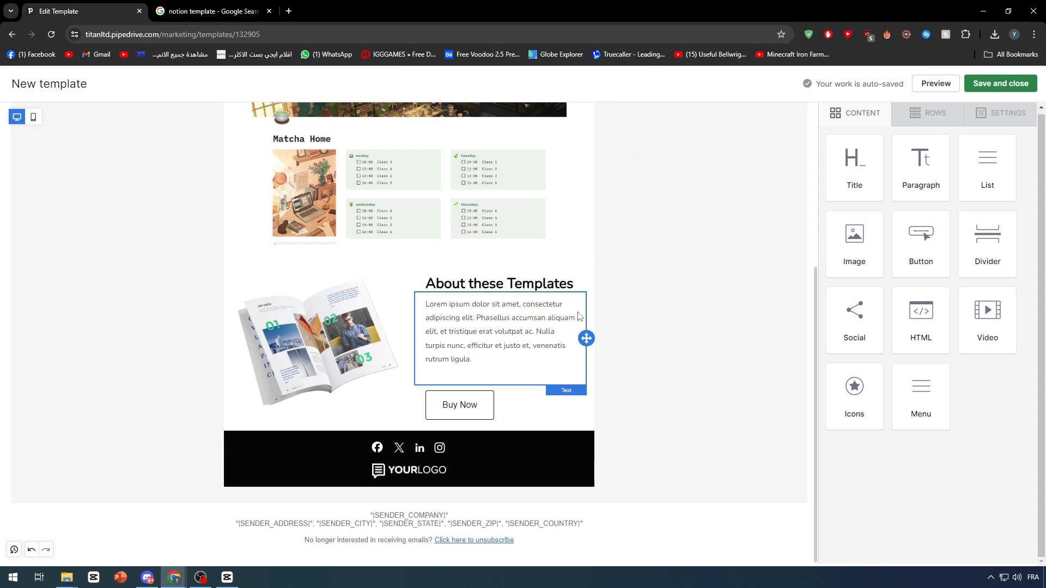
pyautogui.click(514, 527)
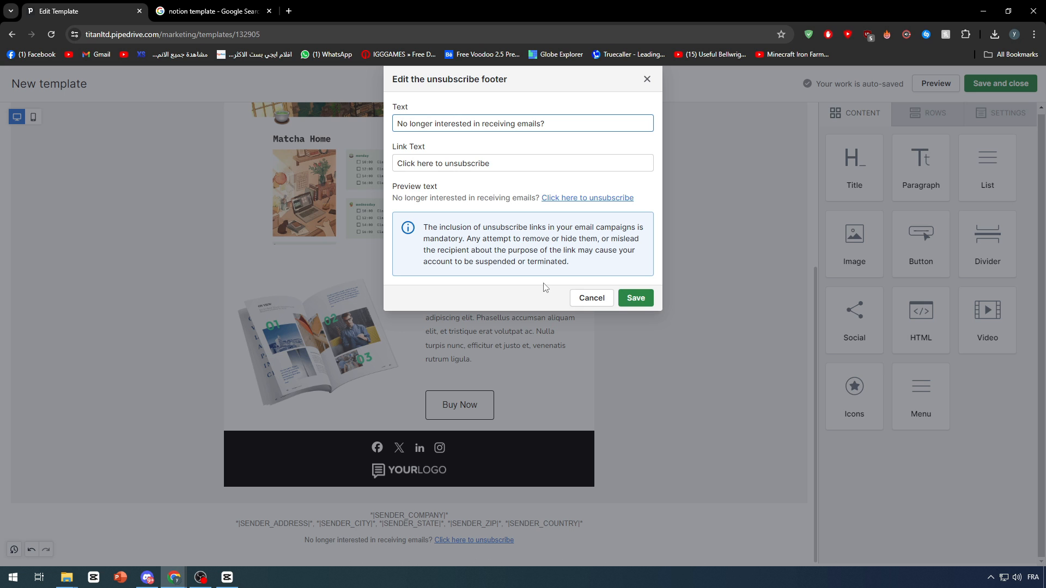
pyautogui.click(588, 298)
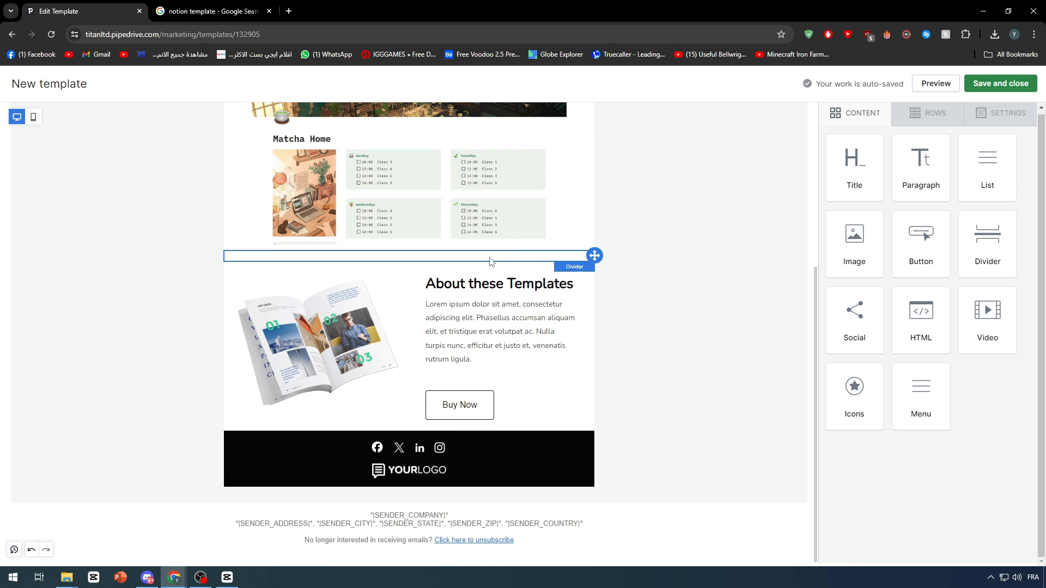
# Check the template from its top, then save and close it to return to the email templates list.
pyautogui.click(138, 263)
pyautogui.scroll(5, 139, 257)
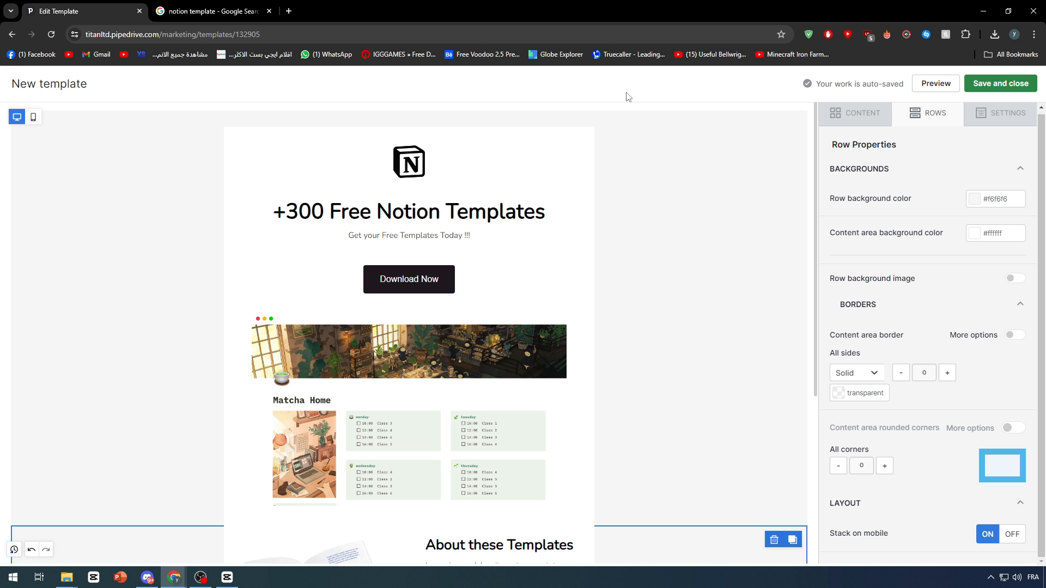
pyautogui.click(984, 134)
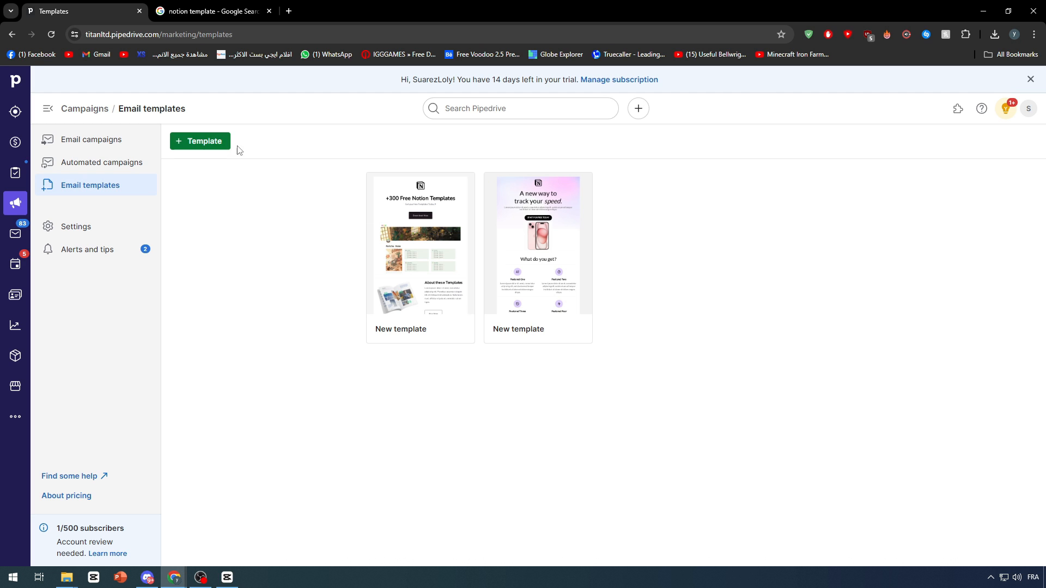
# Create another email template, starting from blank instead of using a layout.
pyautogui.click(191, 142)
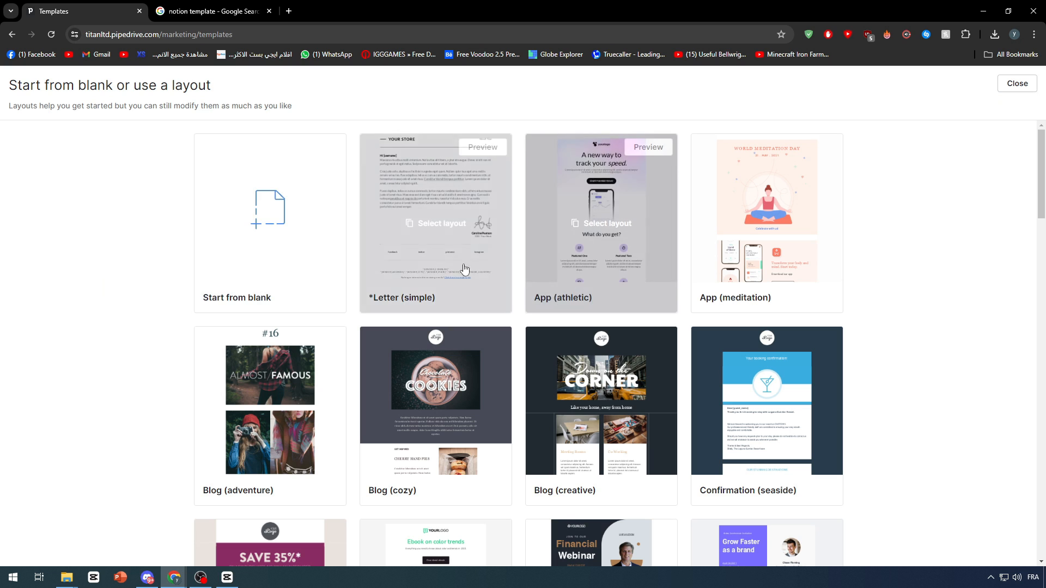
pyautogui.scroll(-7, 468, 272)
pyautogui.scroll(7, 327, 243)
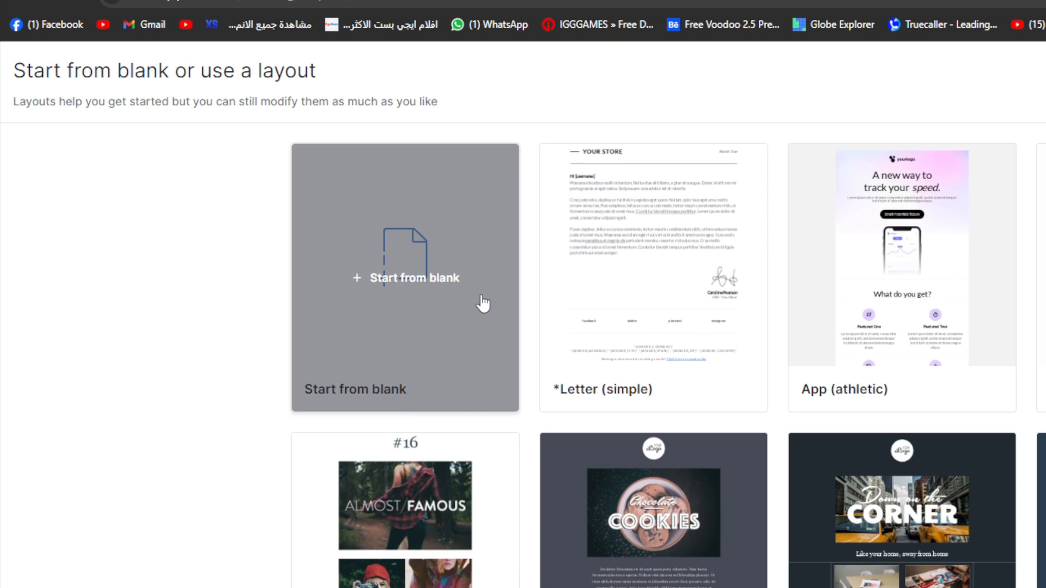
pyautogui.click(322, 238)
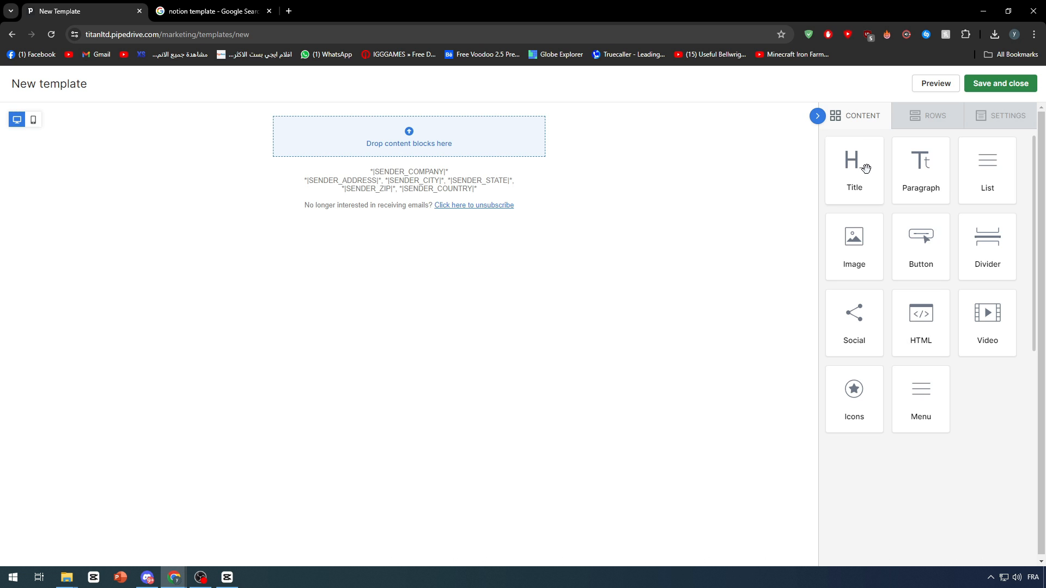
# Add a title block to the blank template's content area and place an image block below it.
pyautogui.moveTo(865, 161); pyautogui.dragTo(536, 147)
pyautogui.moveTo(847, 237); pyautogui.dragTo(512, 224)
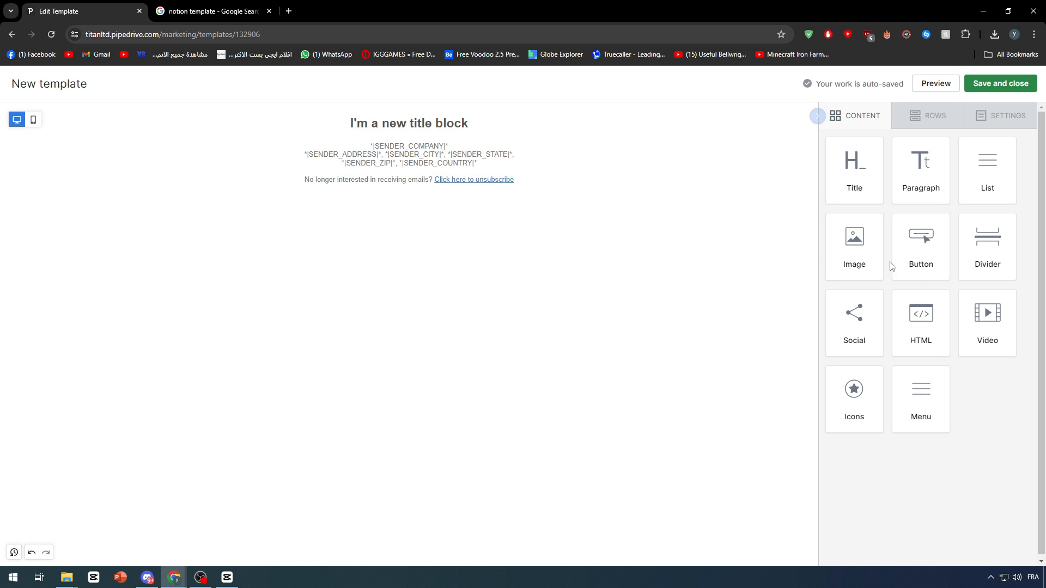